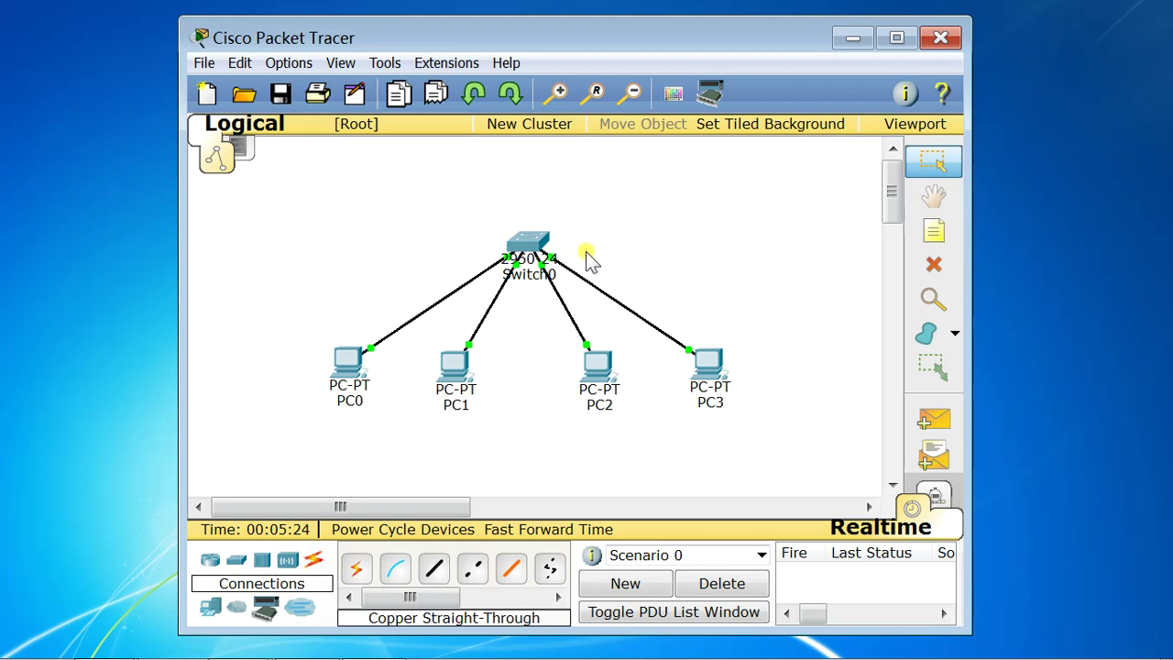
- Check the port and IP address details of the PCs connected to the switch
mouse_move(556, 249)
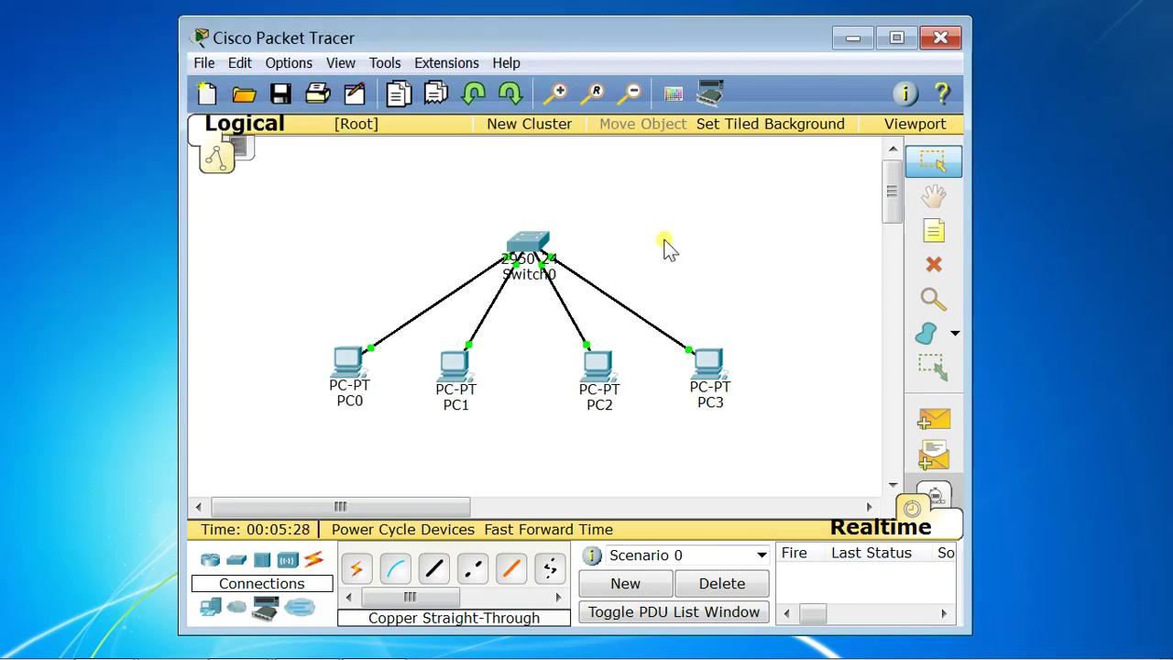
mouse_move(523, 280)
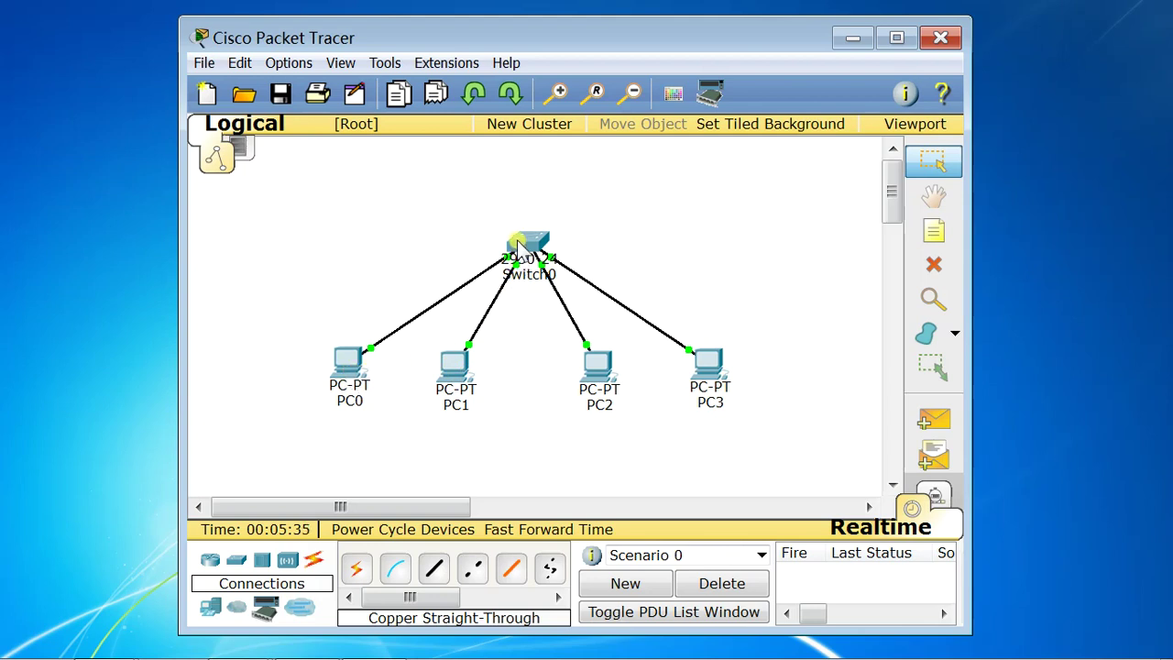
mouse_move(518, 248)
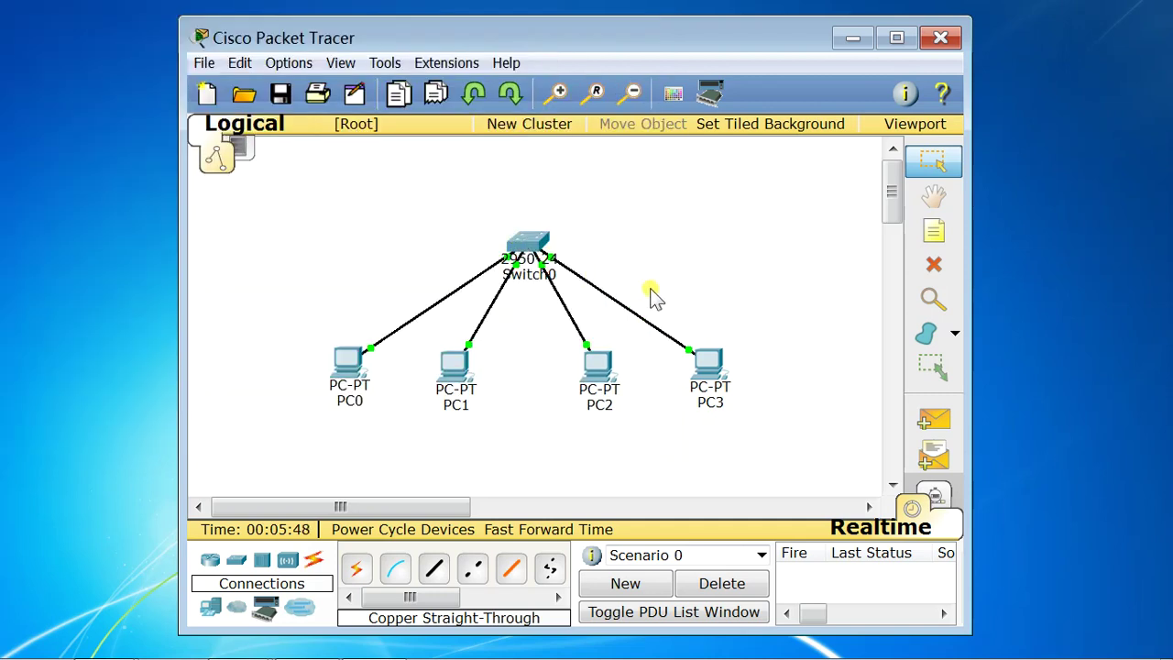
mouse_move(355, 380)
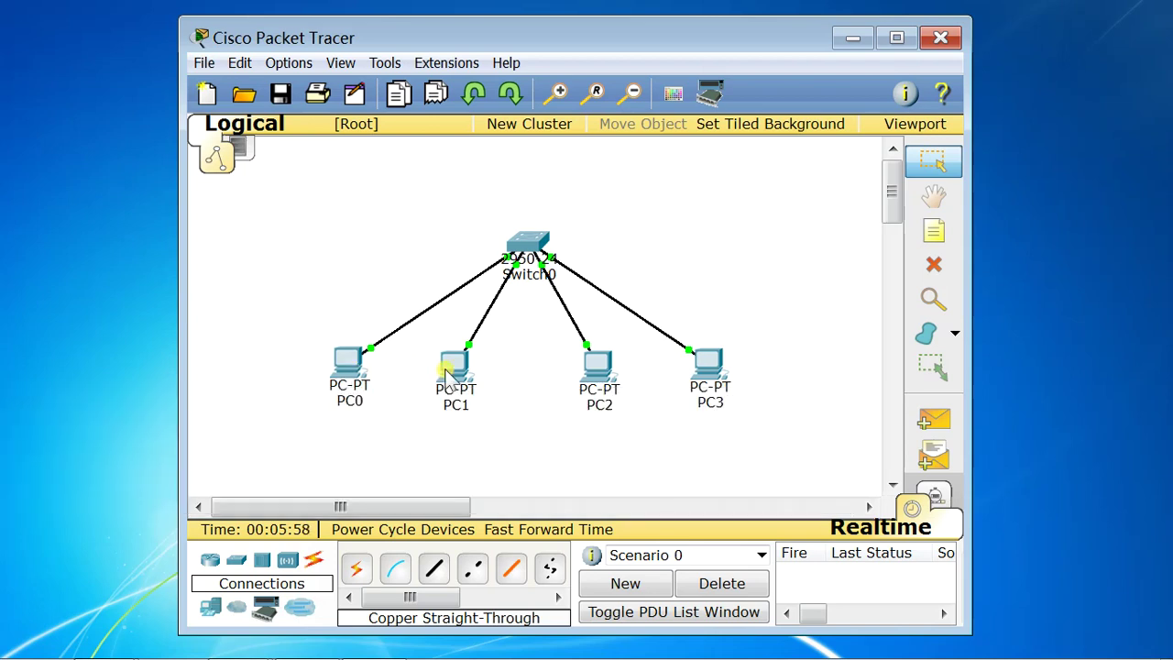
mouse_move(447, 375)
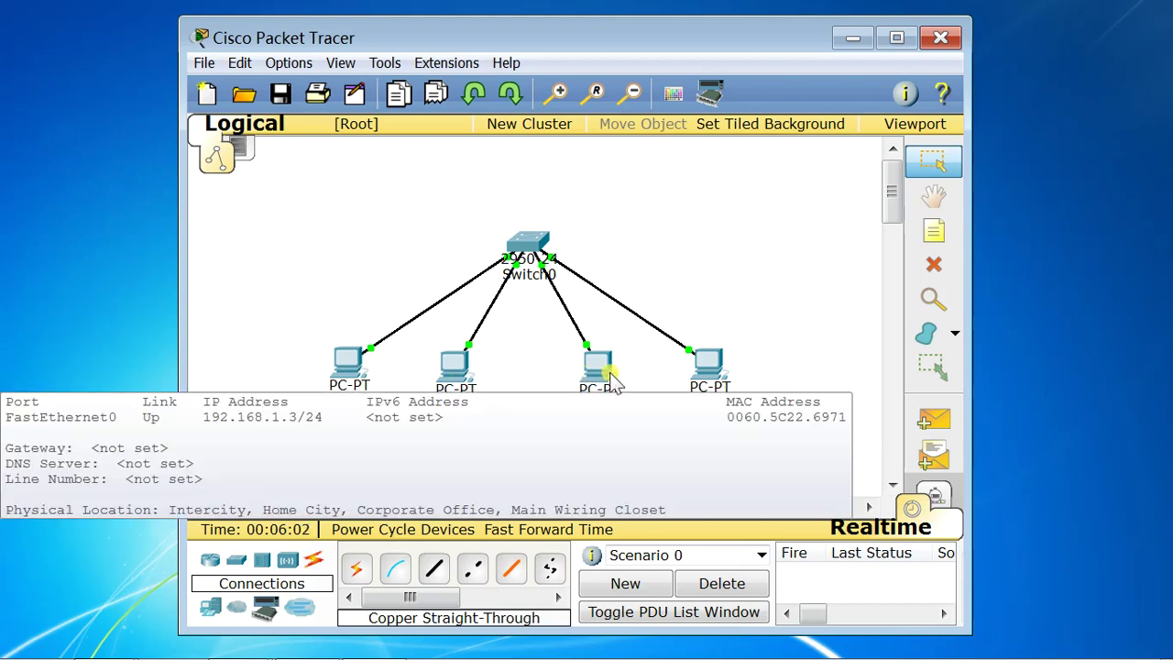
mouse_move(698, 382)
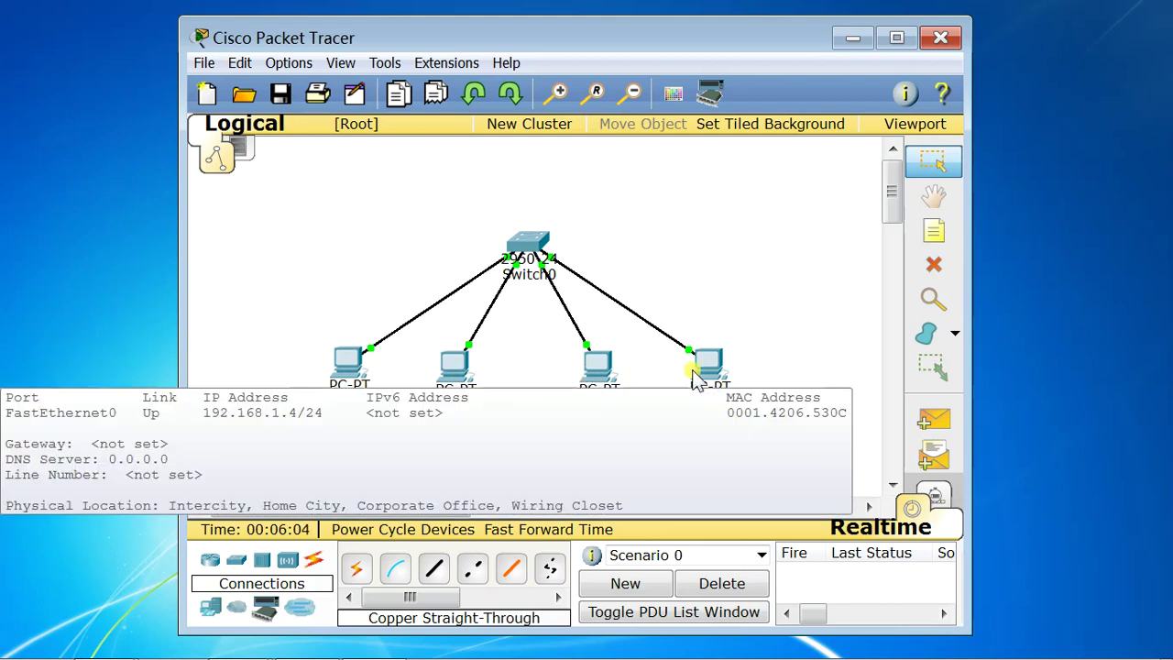
- Ping 192.168.1.2 from PC0's Command Prompt
click(337, 372)
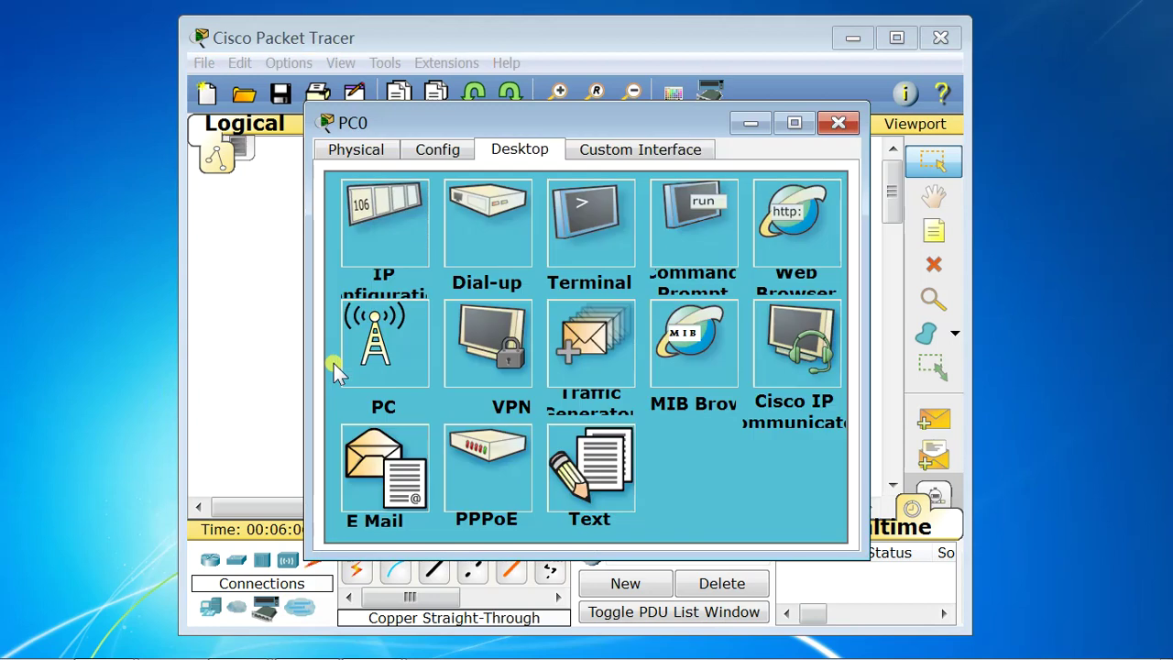
click(678, 226)
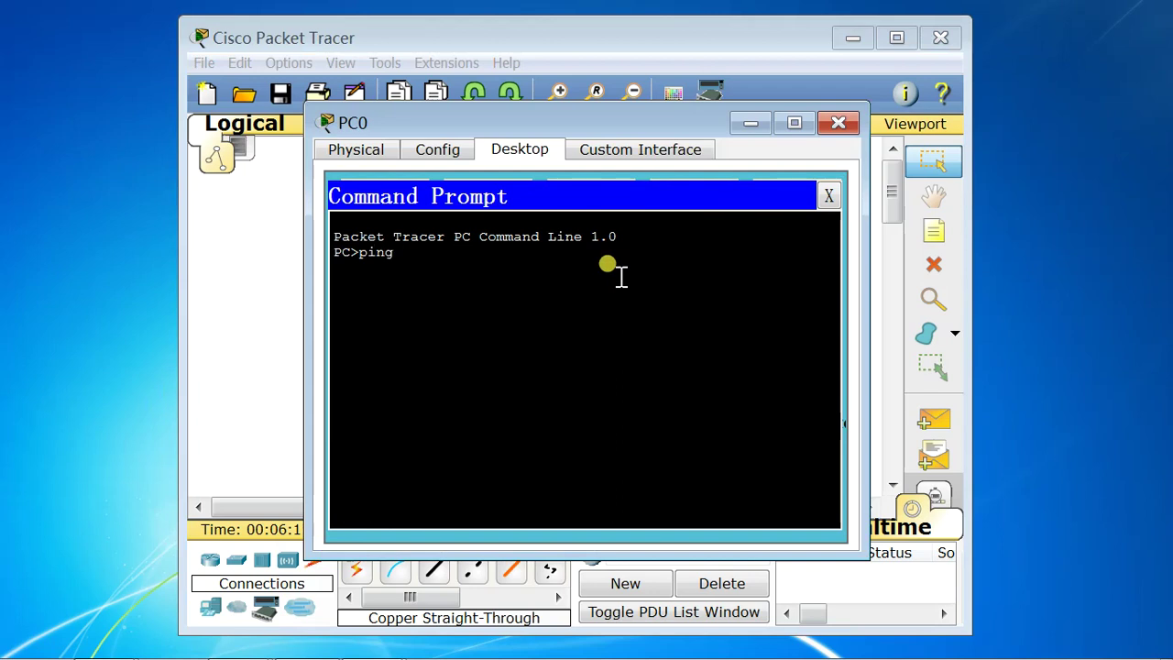
text(ping 192.168)
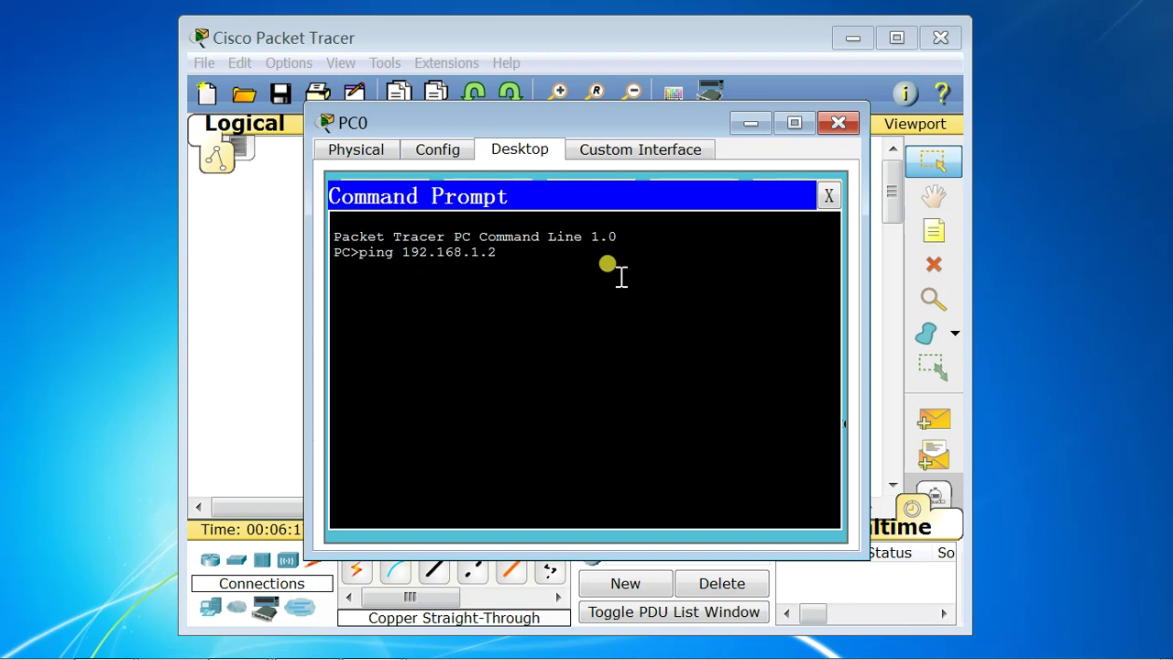
text(.1.2)
key(Return)
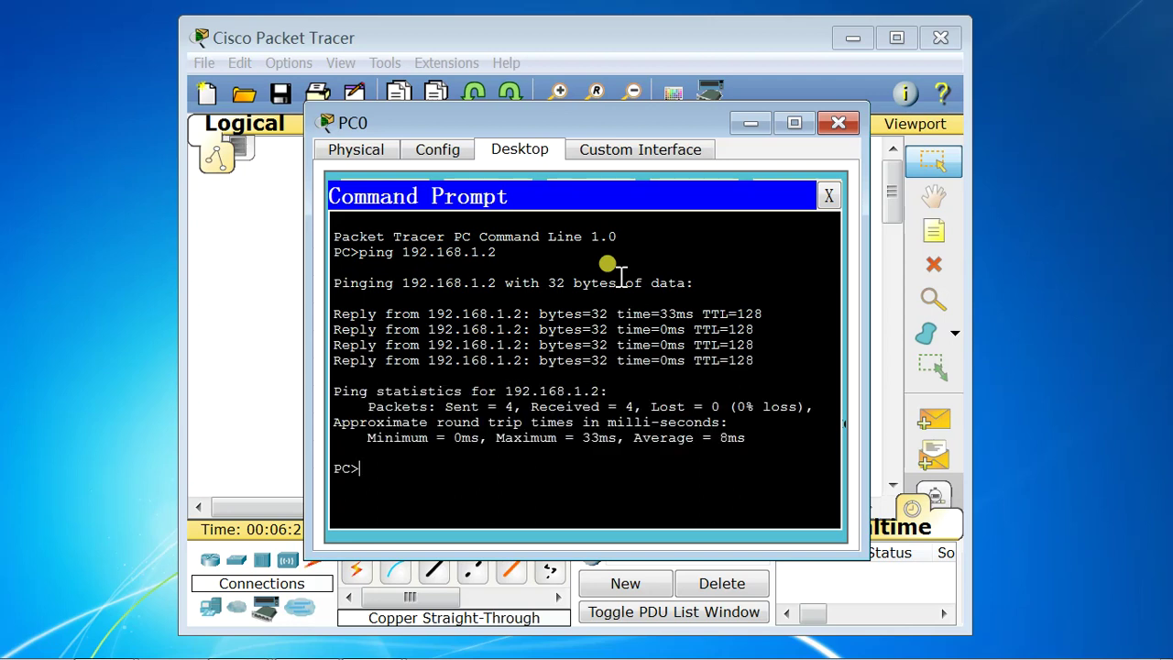
- Ping 192.168.1.3 and 192.168.1.4 from PC0, and close PC0's window
key(Up)
text(3)
key(Return)
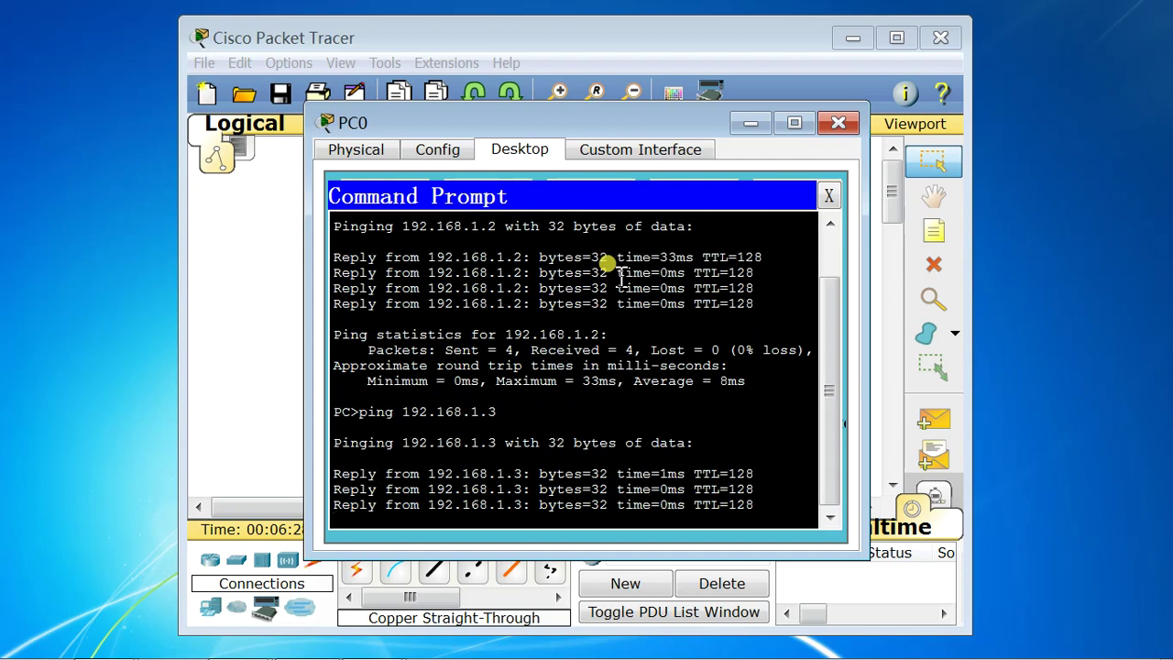
key(Up)
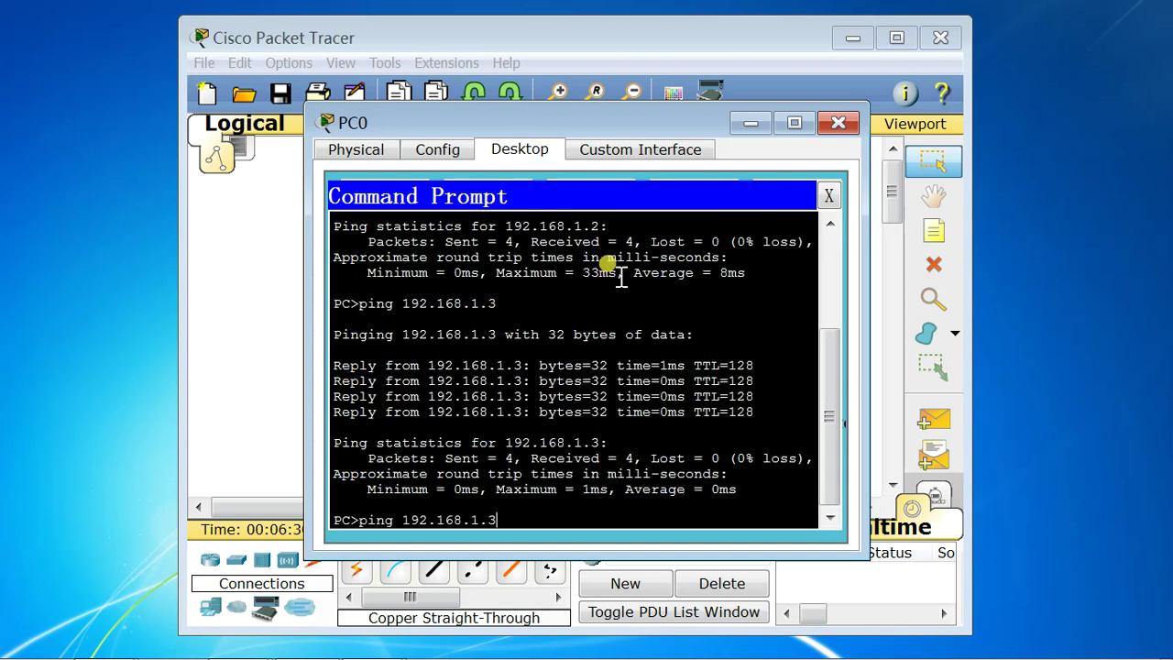
text(4)
key(Return)
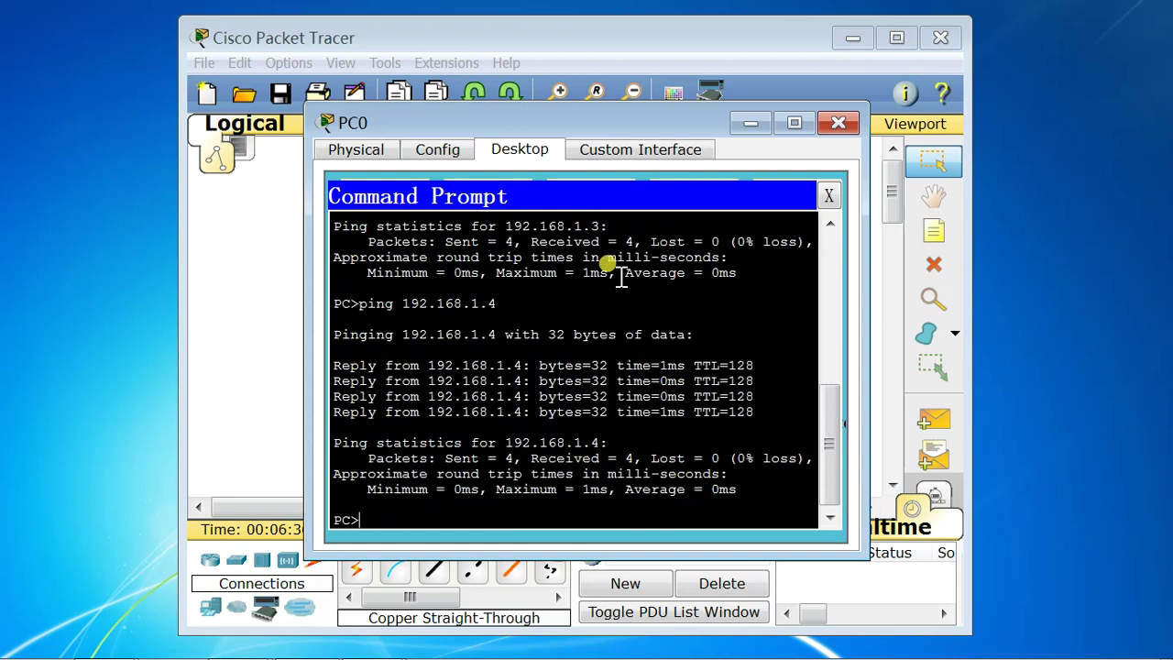
click(836, 126)
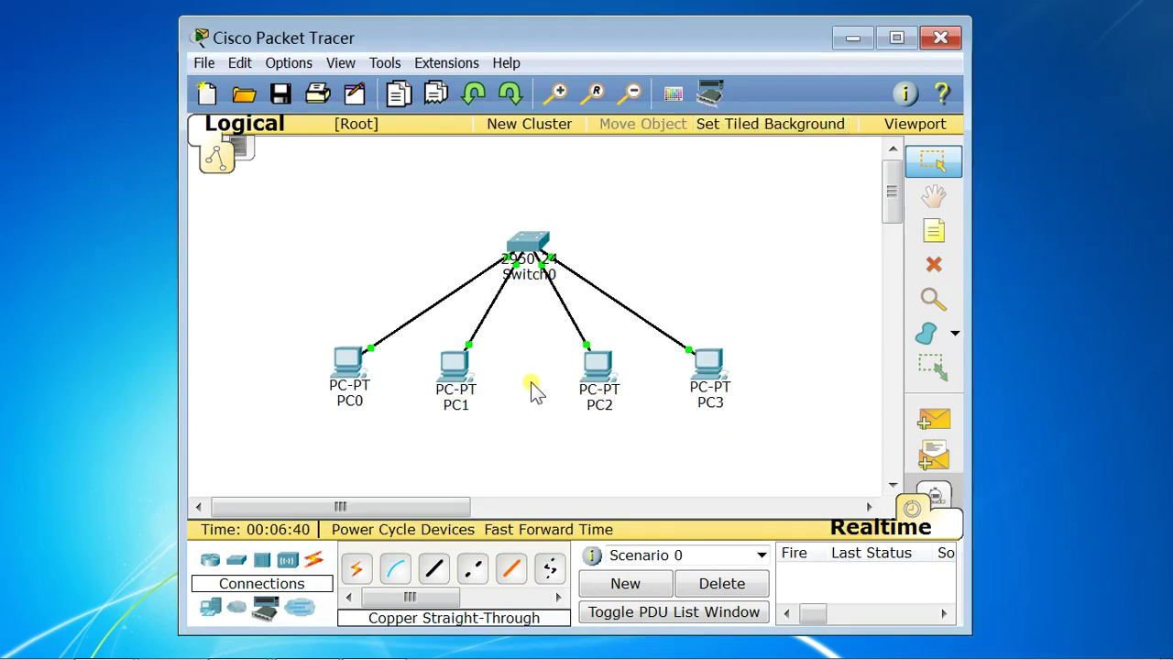
- Rearrange the PCs below the switch into two separate pairs, PC0 with PC1 and PC2 with PC3
drag(348, 365, 272, 366)
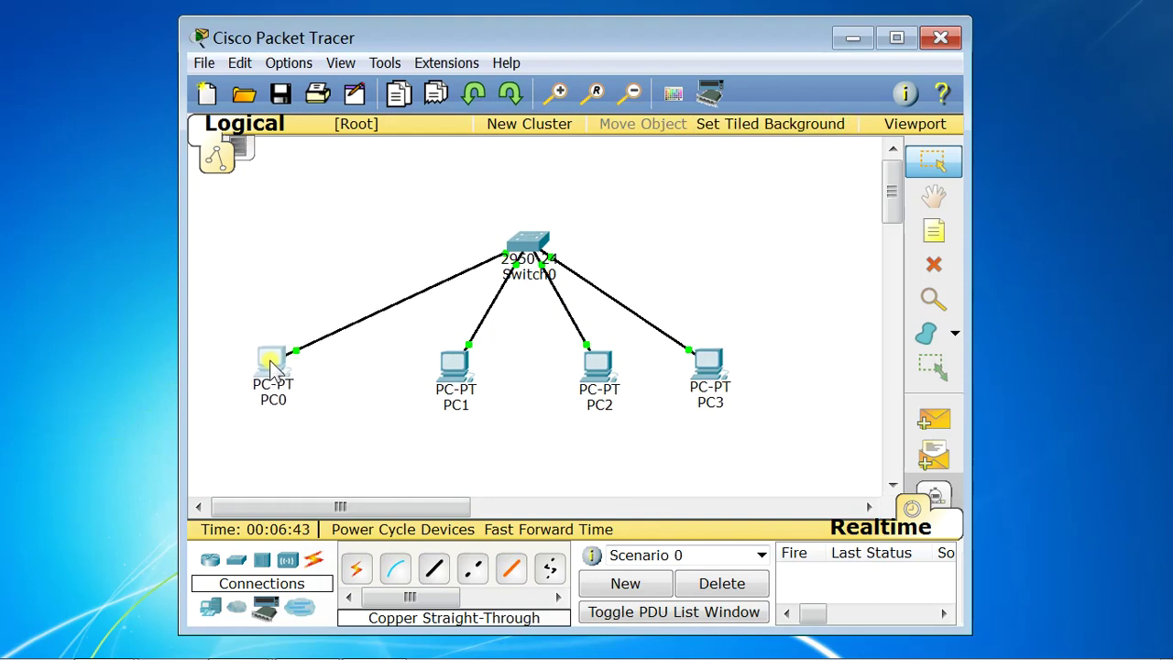
drag(461, 368, 366, 370)
drag(605, 372, 645, 366)
drag(712, 365, 724, 364)
click(723, 365)
click(720, 358)
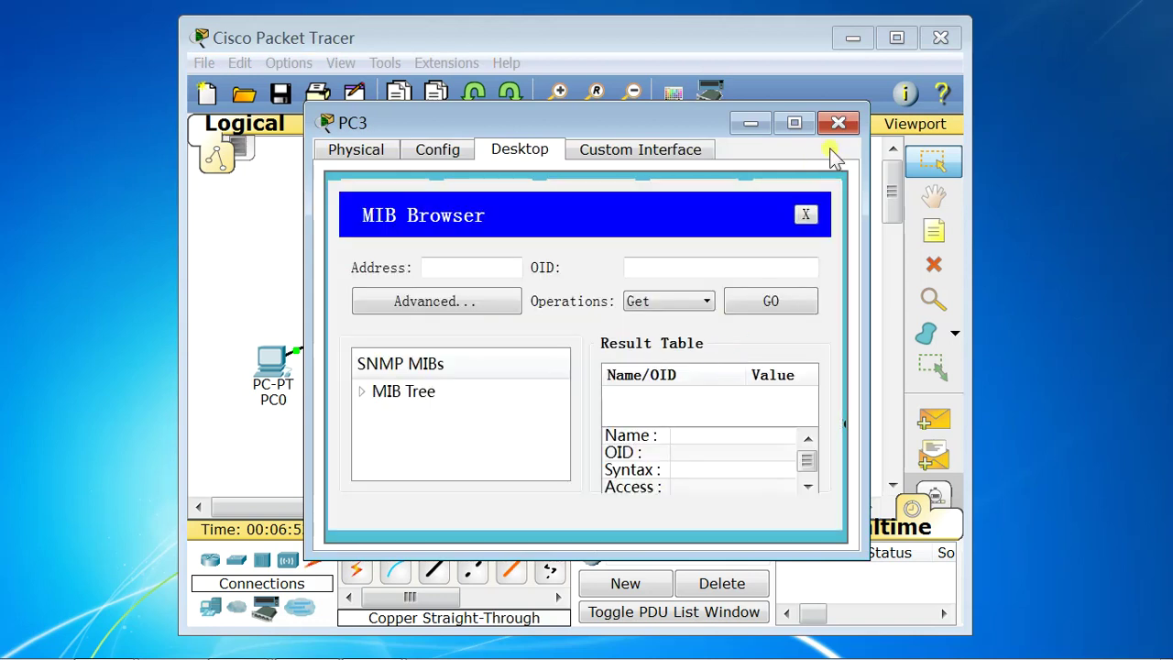
click(838, 121)
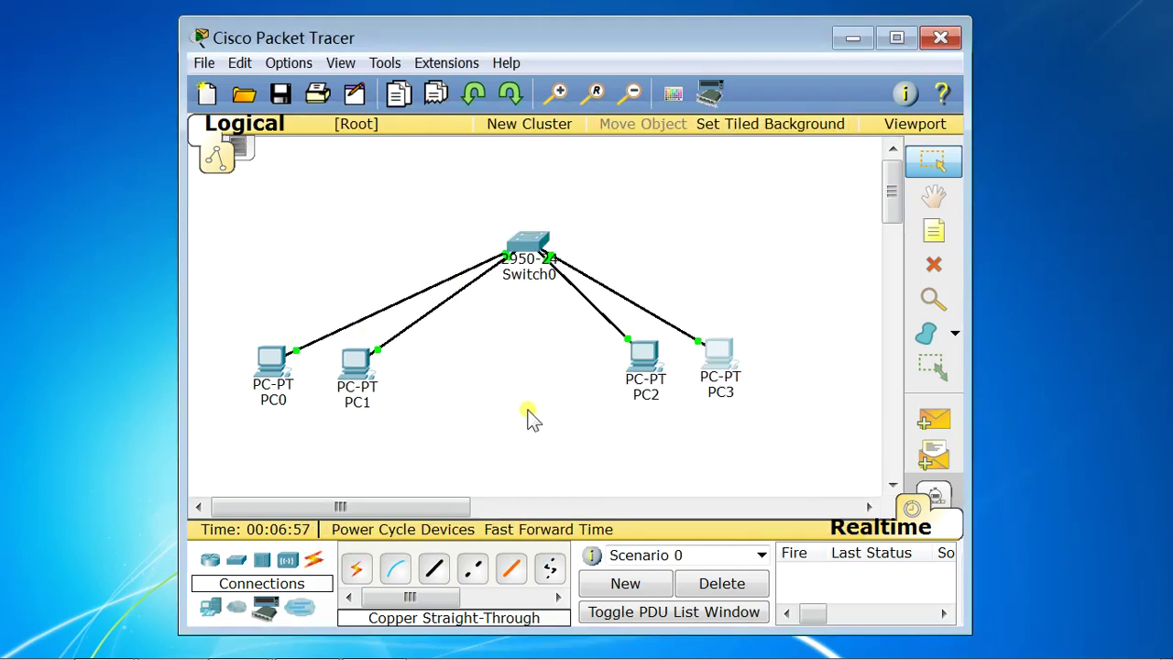
- Add VLAN number 2 named n2 to Switch0's VLAN database
click(532, 240)
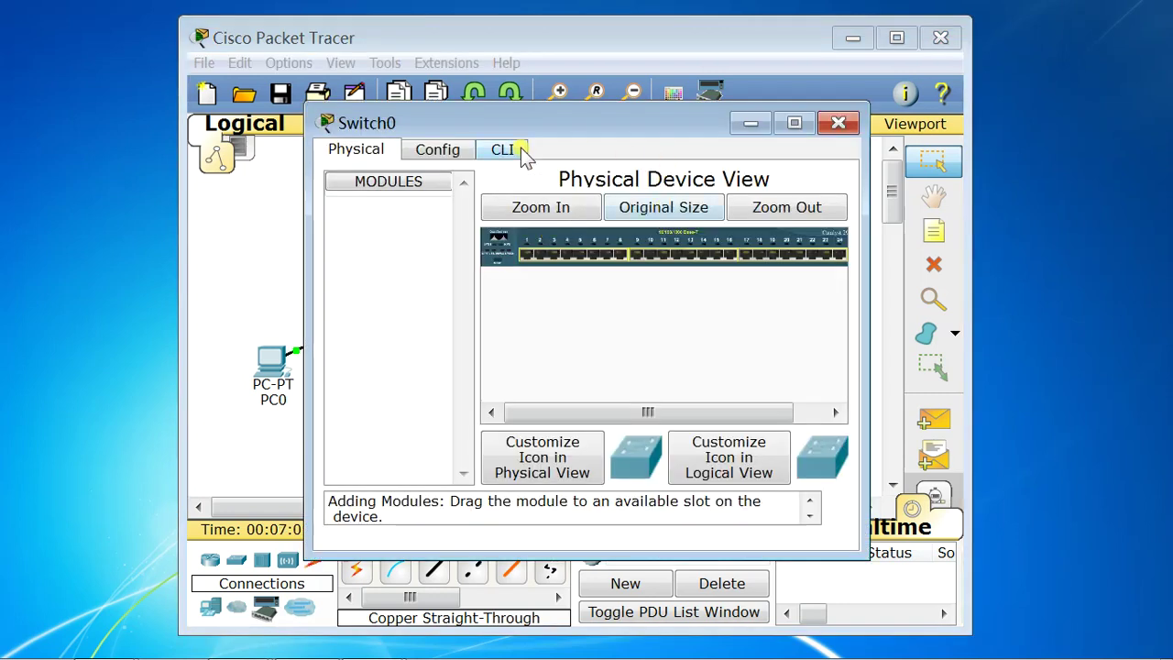
click(447, 152)
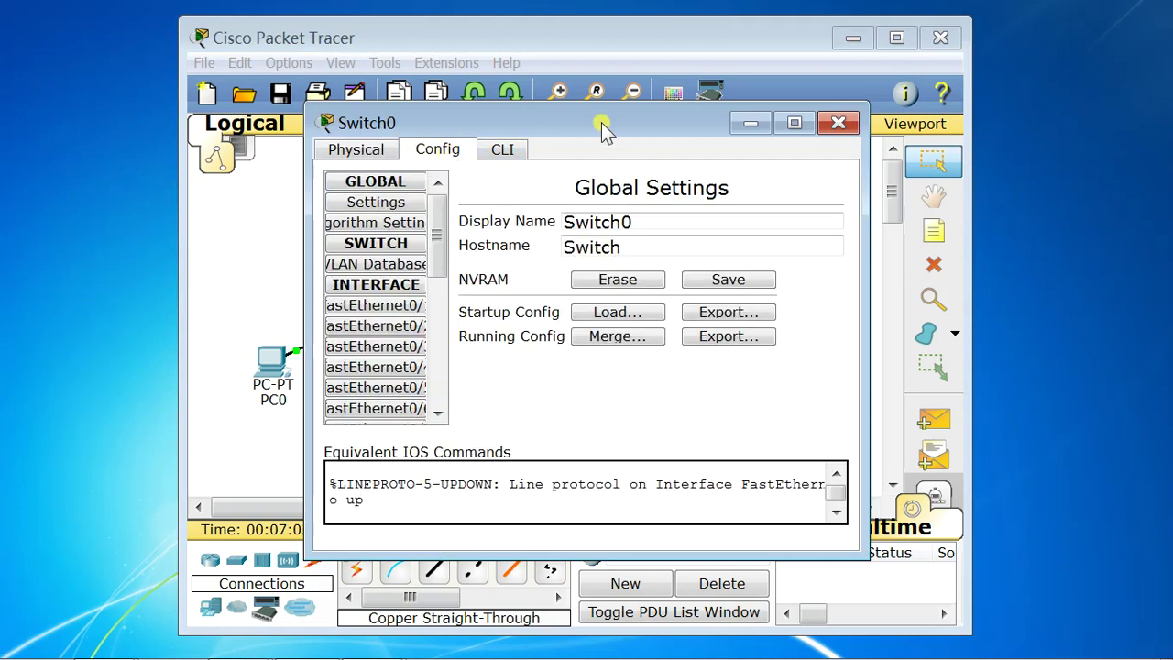
click(337, 266)
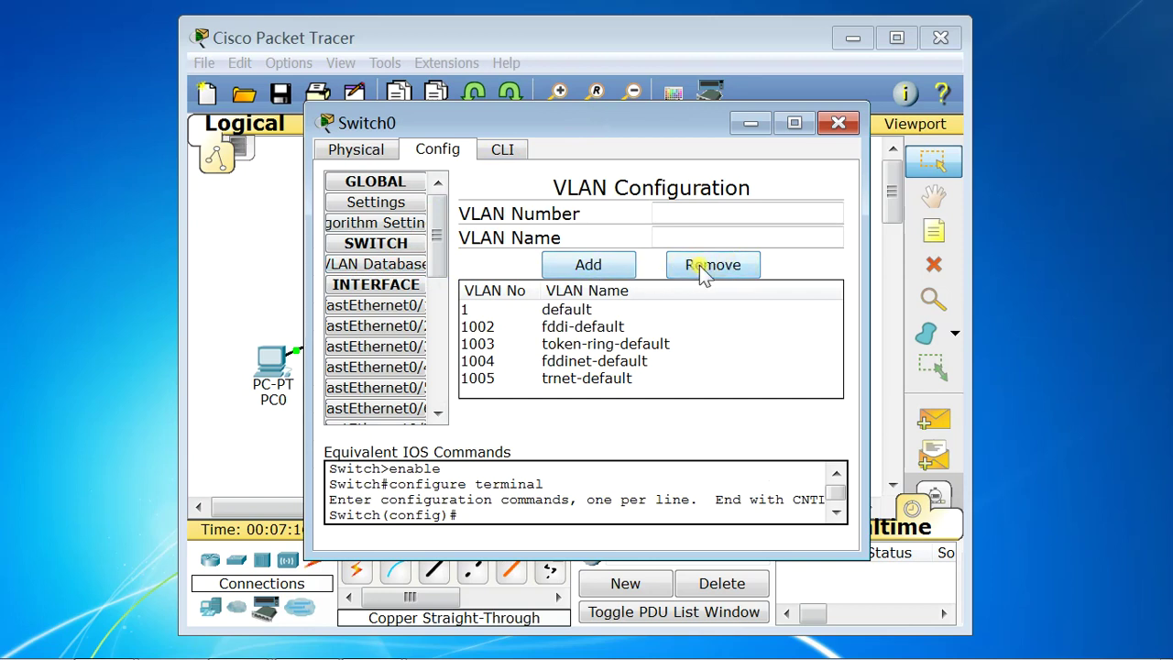
click(591, 271)
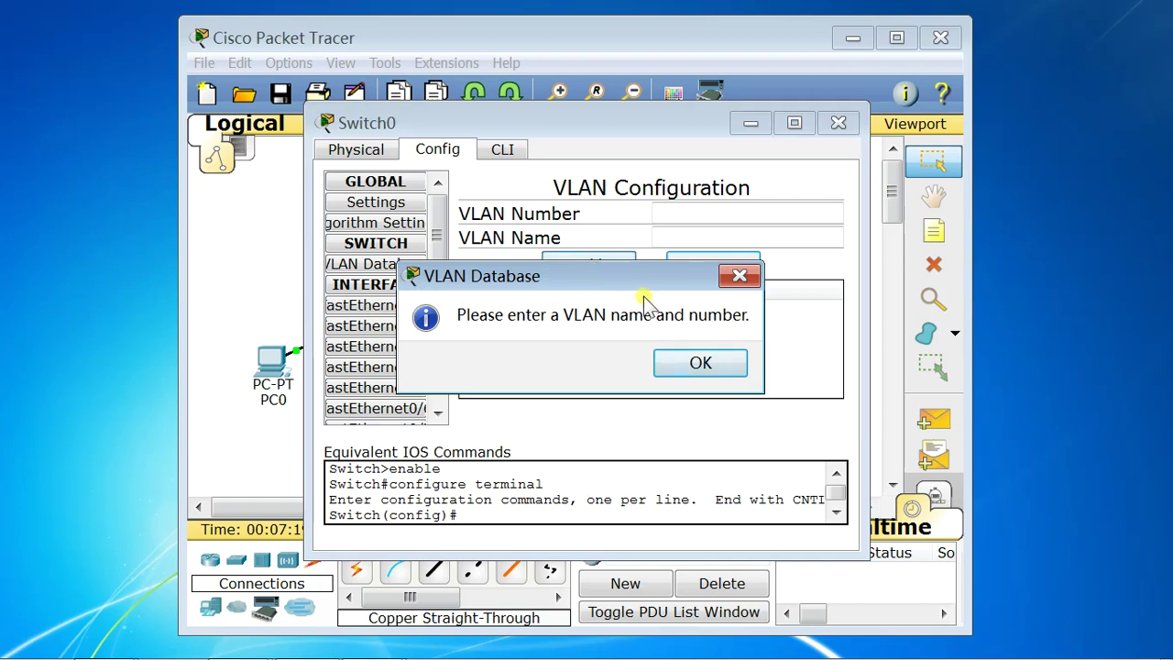
click(694, 364)
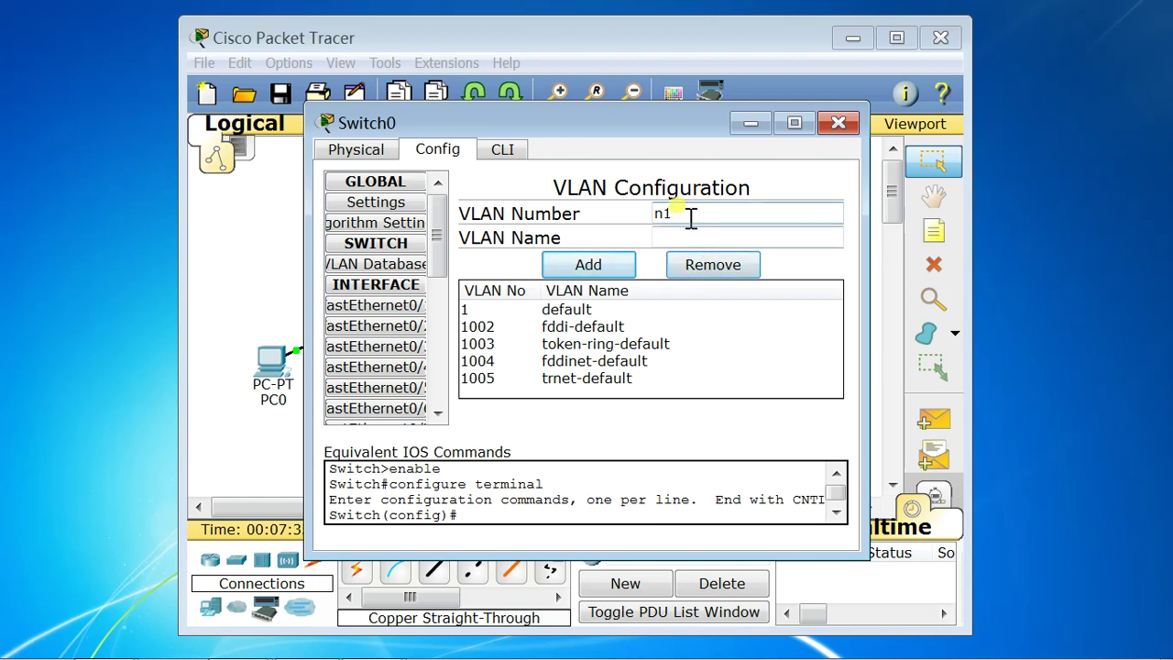
drag(691, 214, 655, 214)
text(2)
click(669, 239)
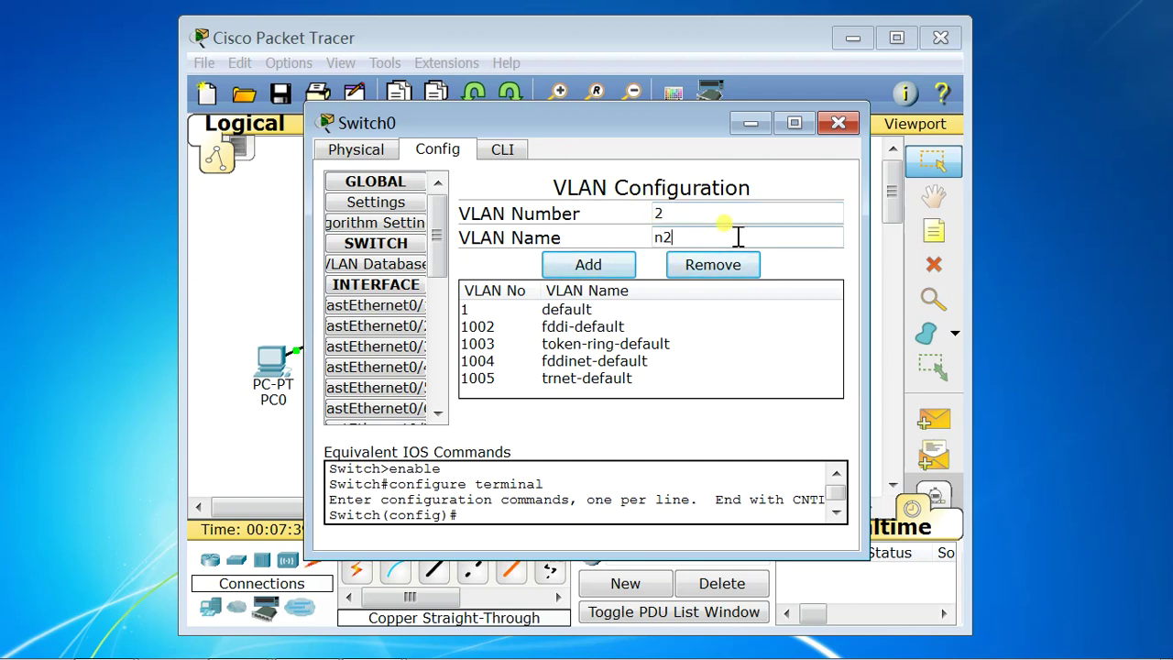
click(592, 265)
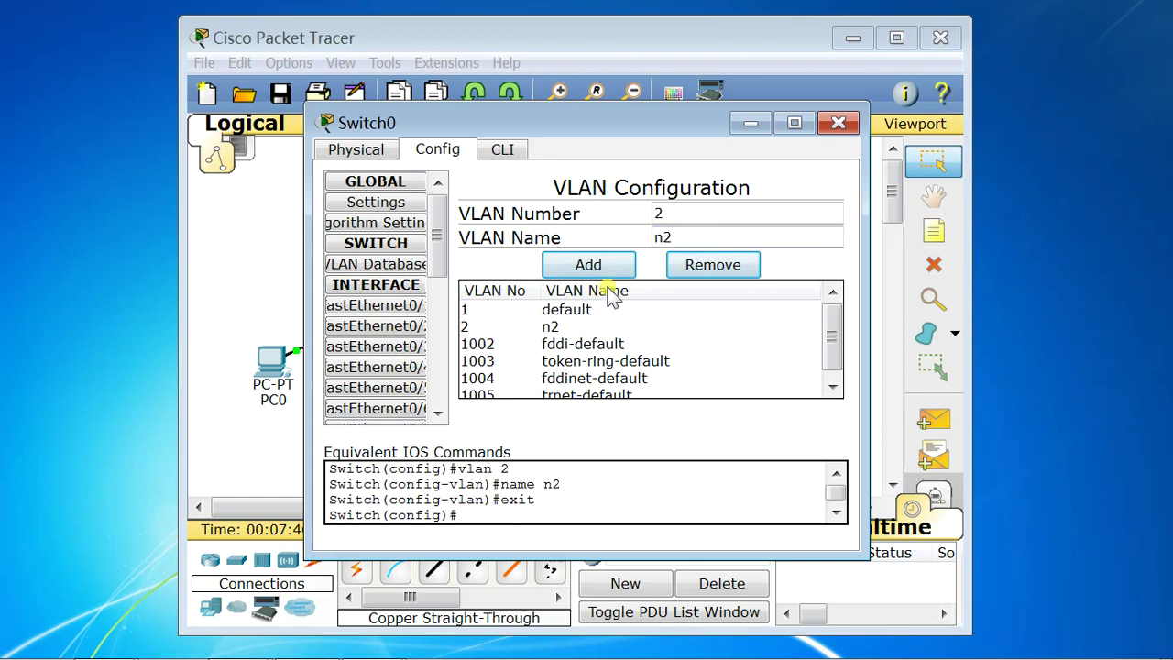
- Add VLAN number 3 named n3 to Switch0's VLAN database
double_click(662, 213)
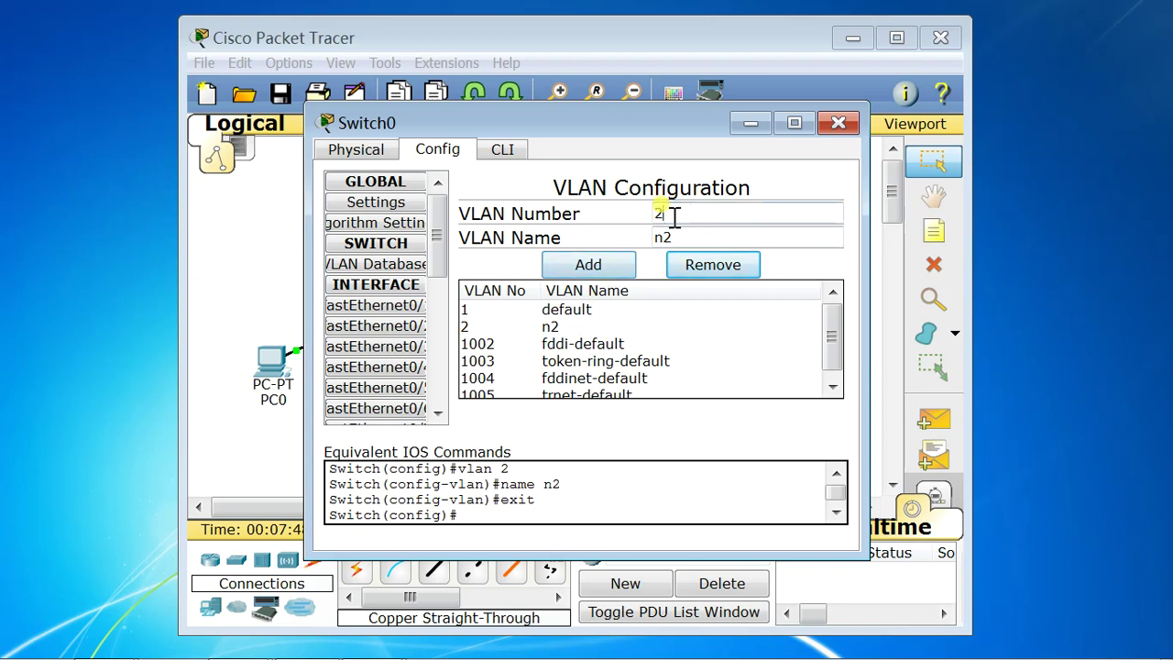
text(3)
double_click(662, 237)
text(n3)
click(612, 270)
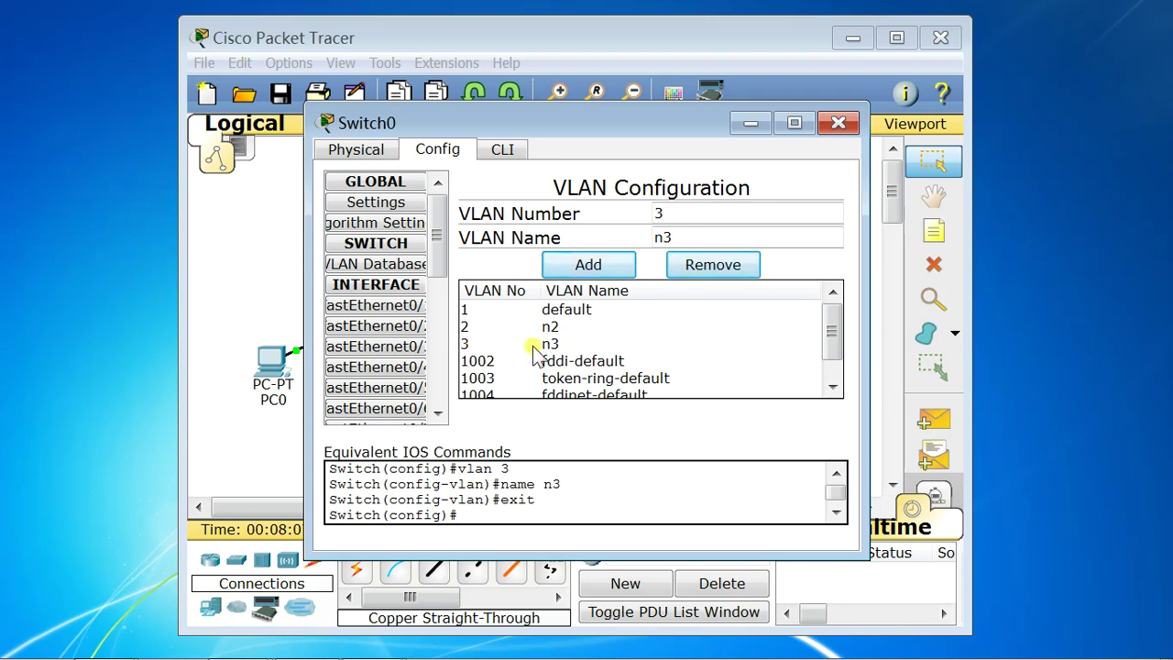
- Assign the switch's access ports FastEthernet0/1 and FastEthernet0/2 to VLAN 2 (n2)
click(407, 308)
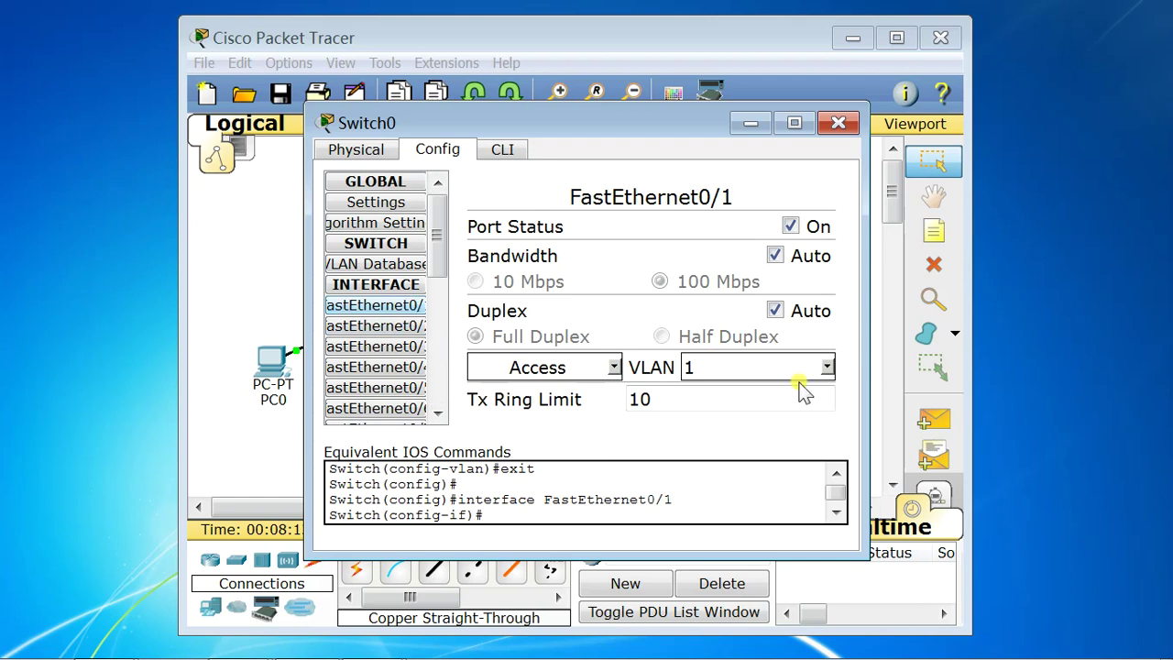
click(825, 369)
click(693, 435)
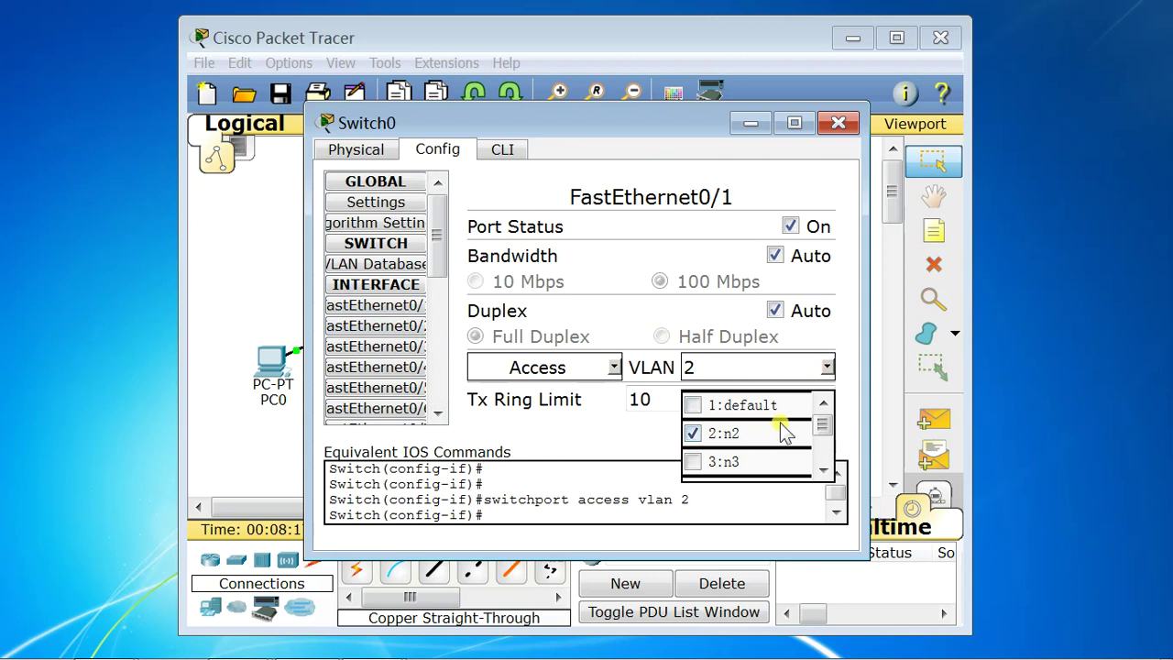
click(835, 365)
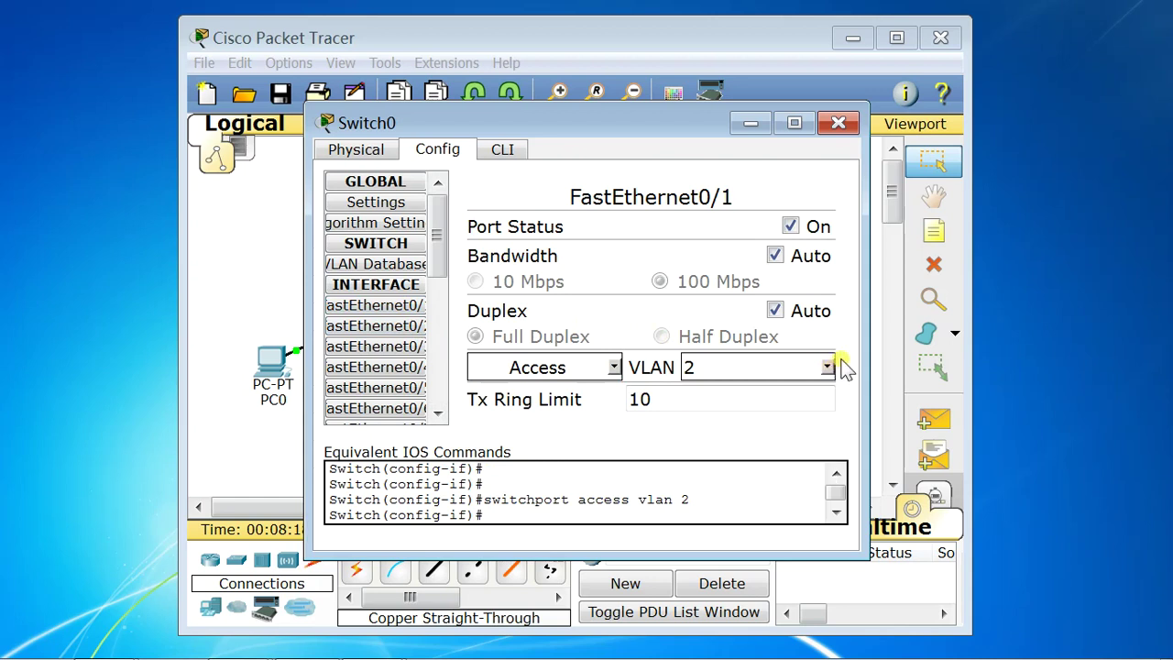
click(403, 327)
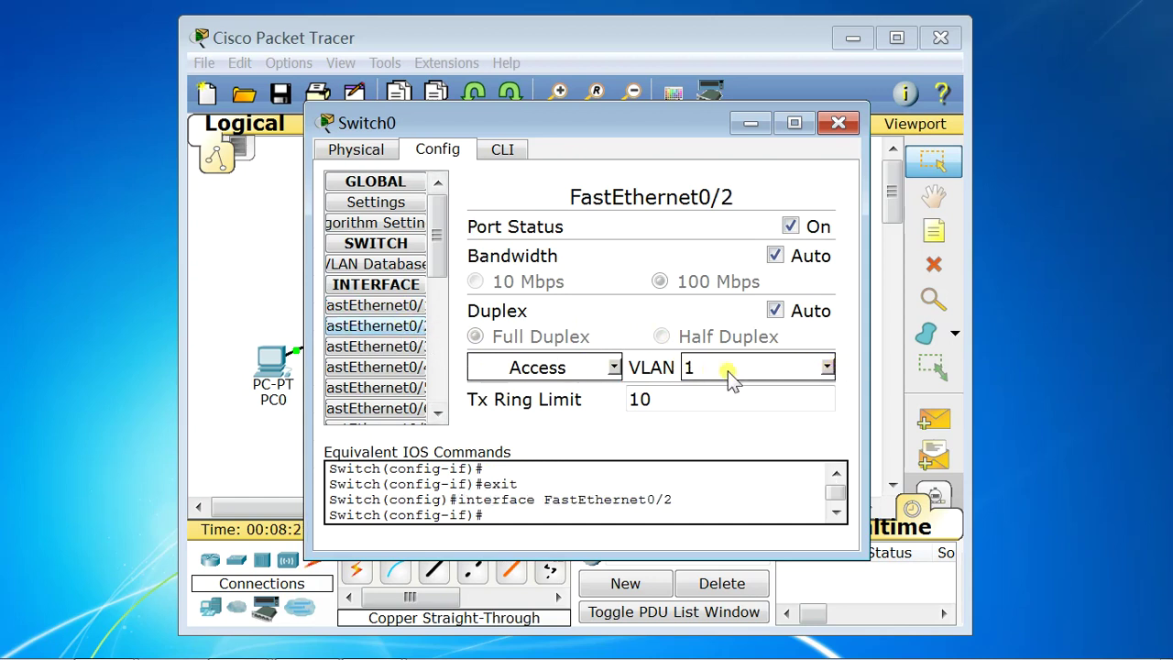
click(825, 368)
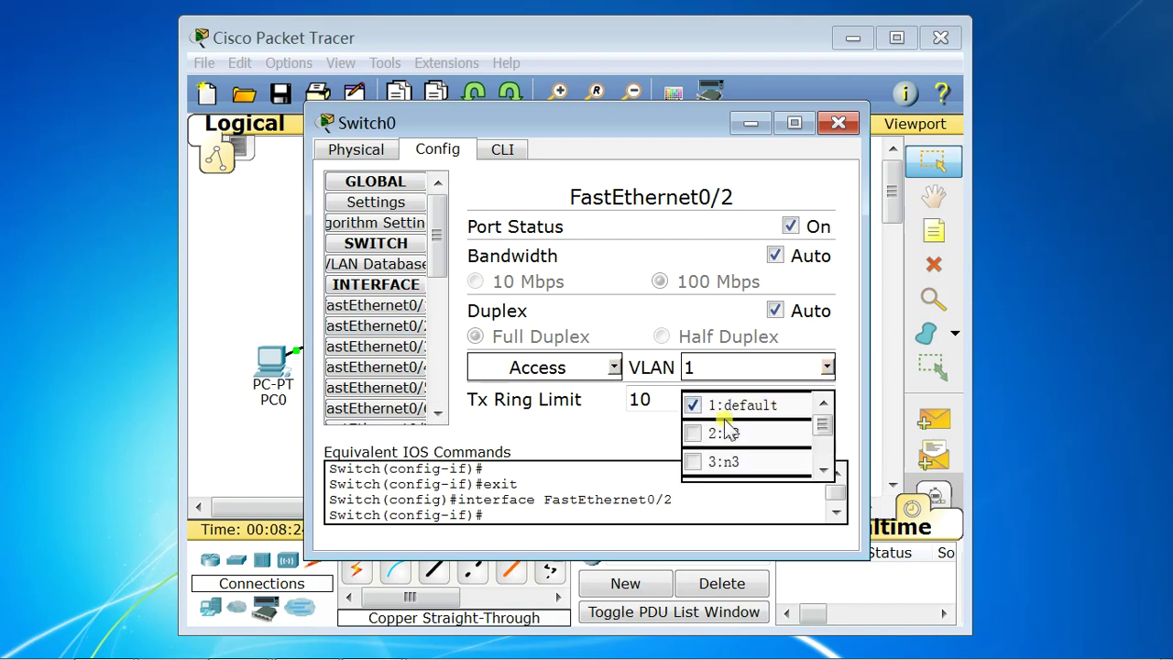
click(697, 433)
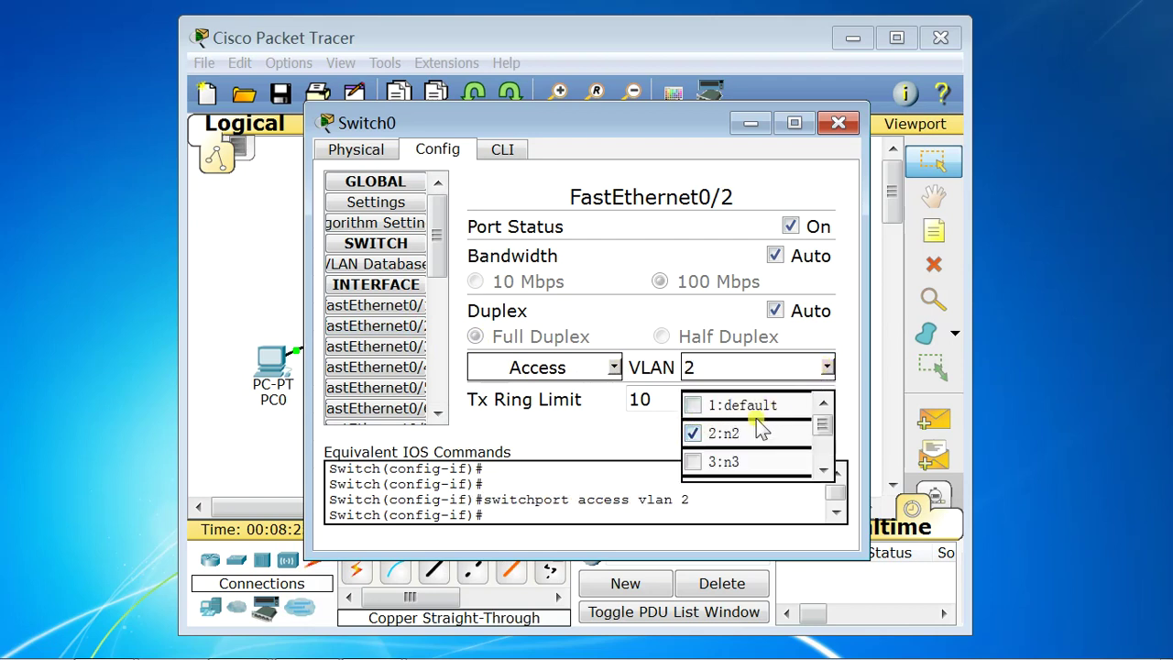
click(638, 429)
- Assign the switch's access port FastEthernet0/3 to VLAN 3 (n3)
click(410, 353)
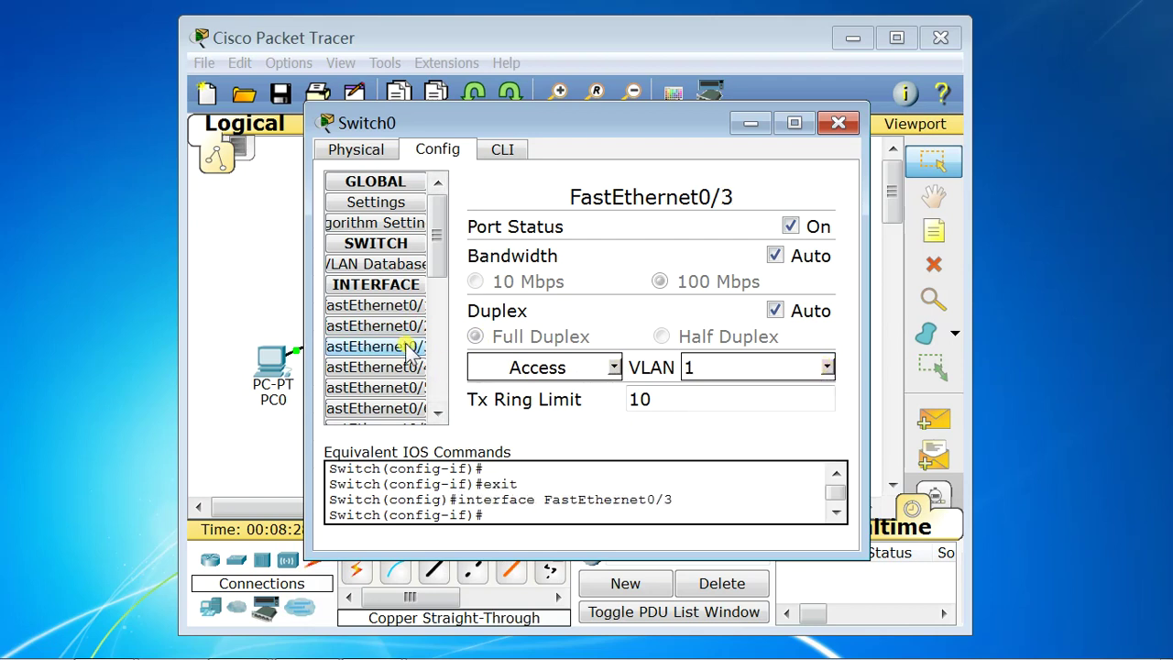
click(817, 372)
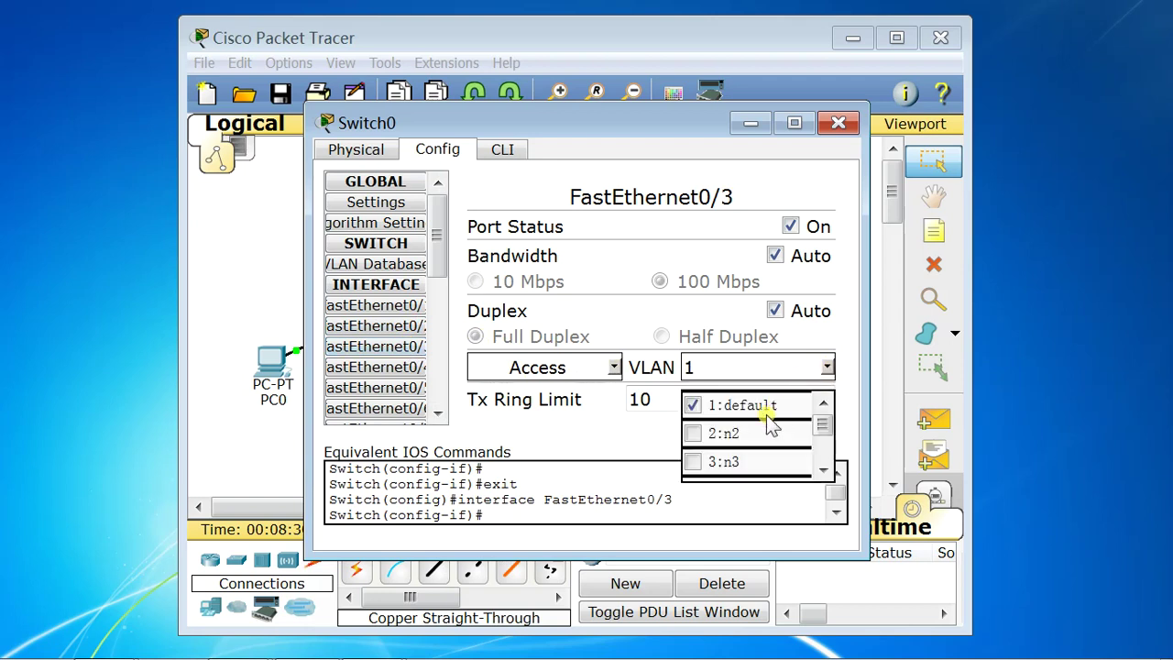
click(695, 462)
click(627, 446)
- Assign the switch's access port FastEthernet0/4 to VLAN 3 (n3) and close the Switch0 configuration
click(414, 367)
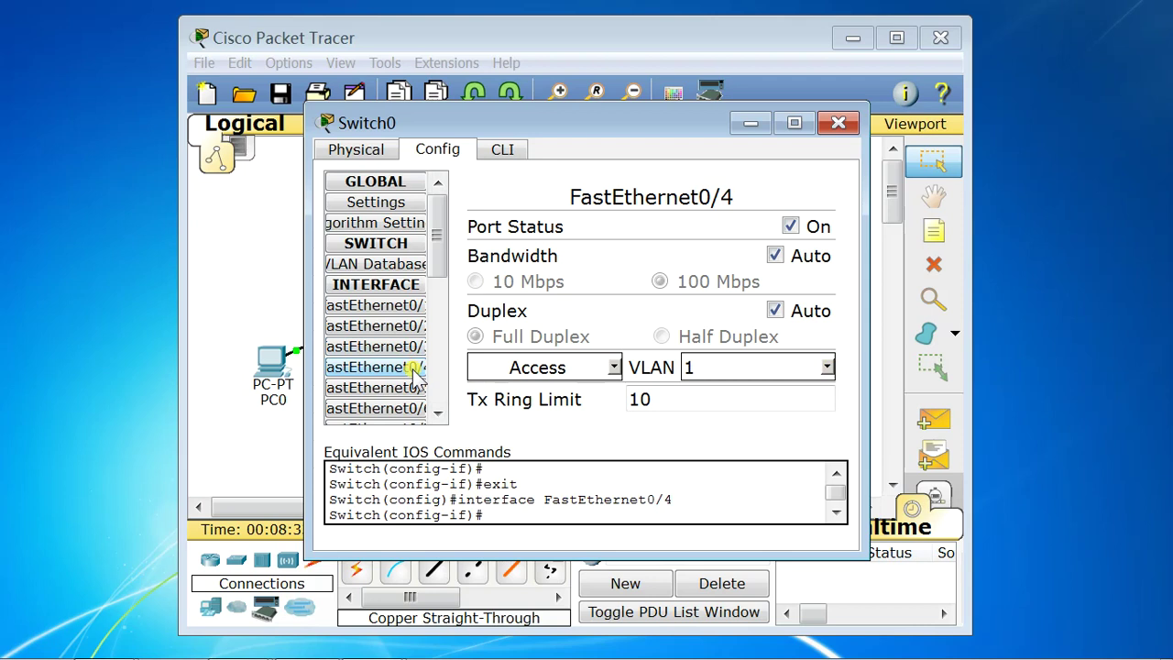
click(828, 367)
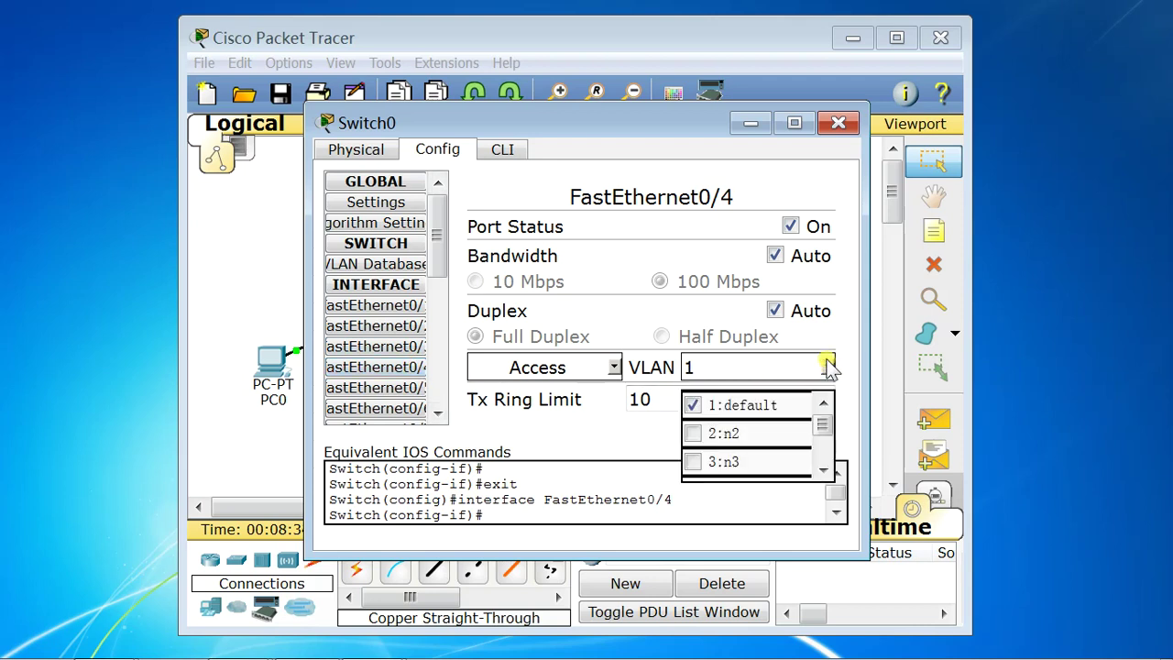
click(695, 462)
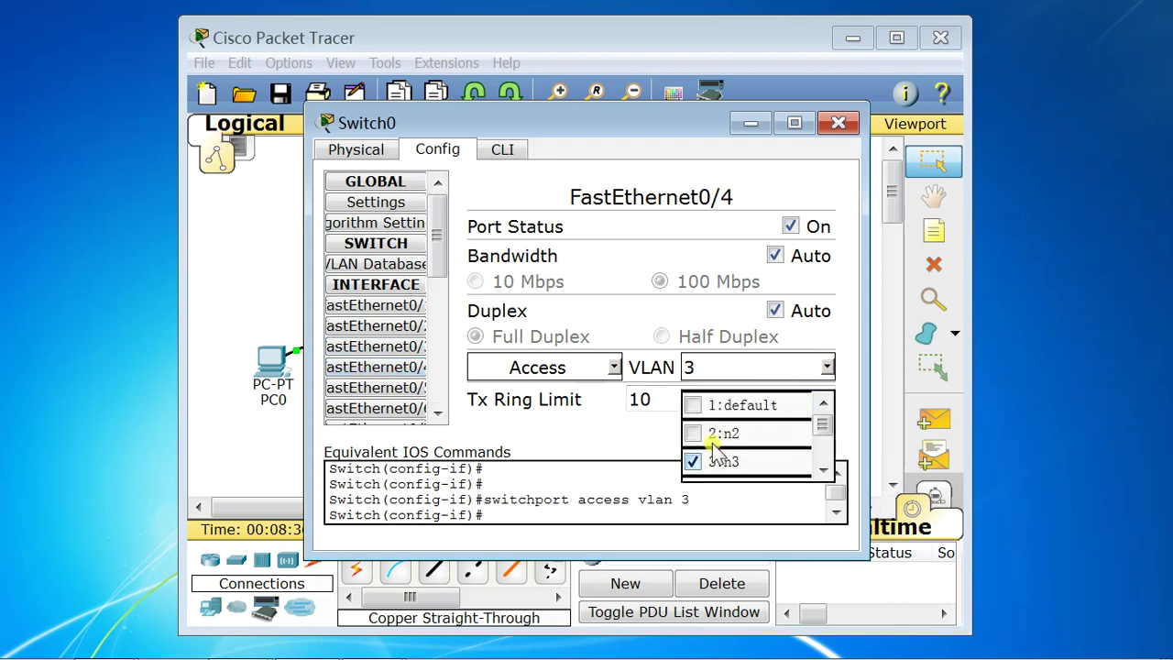
click(839, 124)
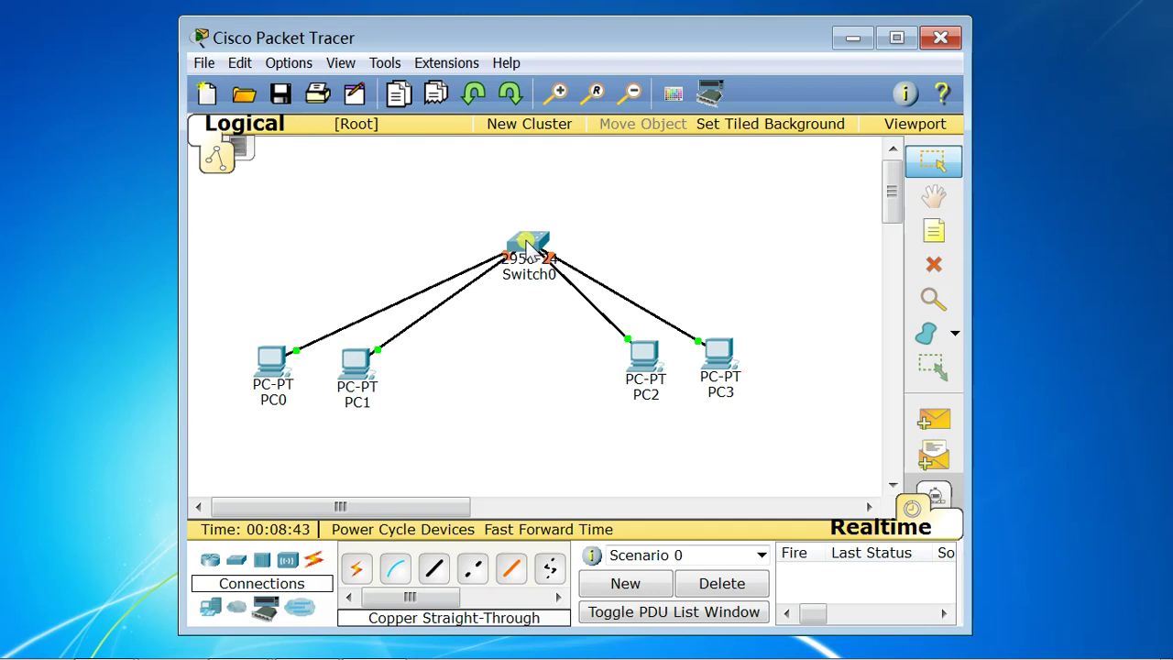
- Open PC0's command prompt, try the cls command, and move the old output out of view with a run of blank prompt lines
mouse_move(529, 248)
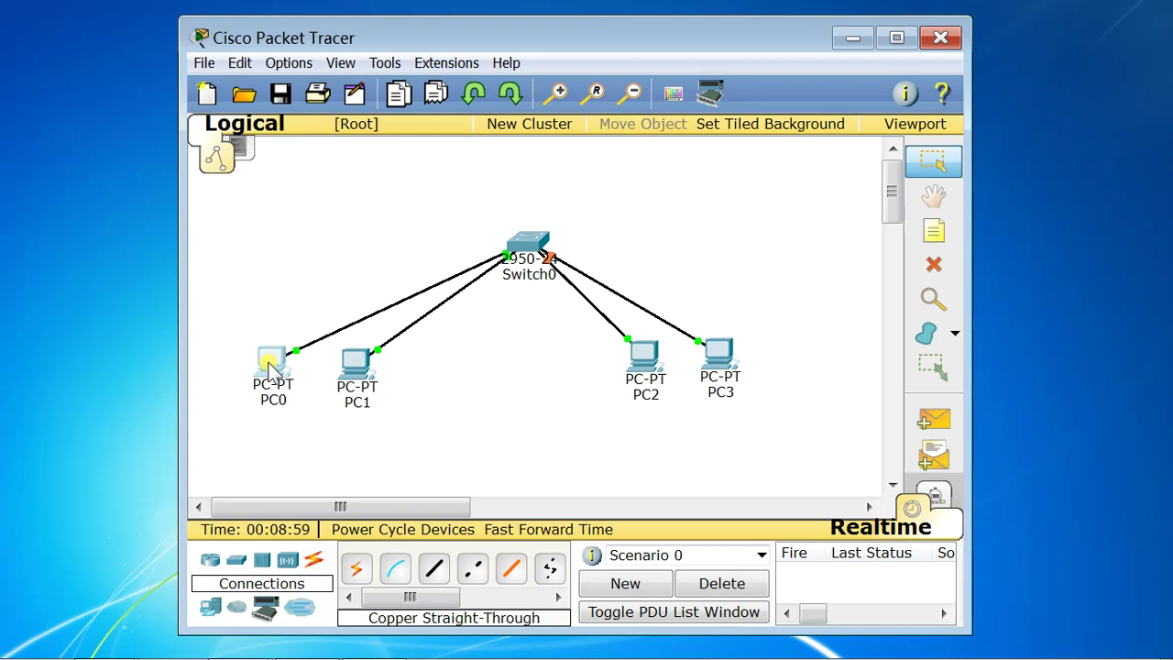
click(270, 367)
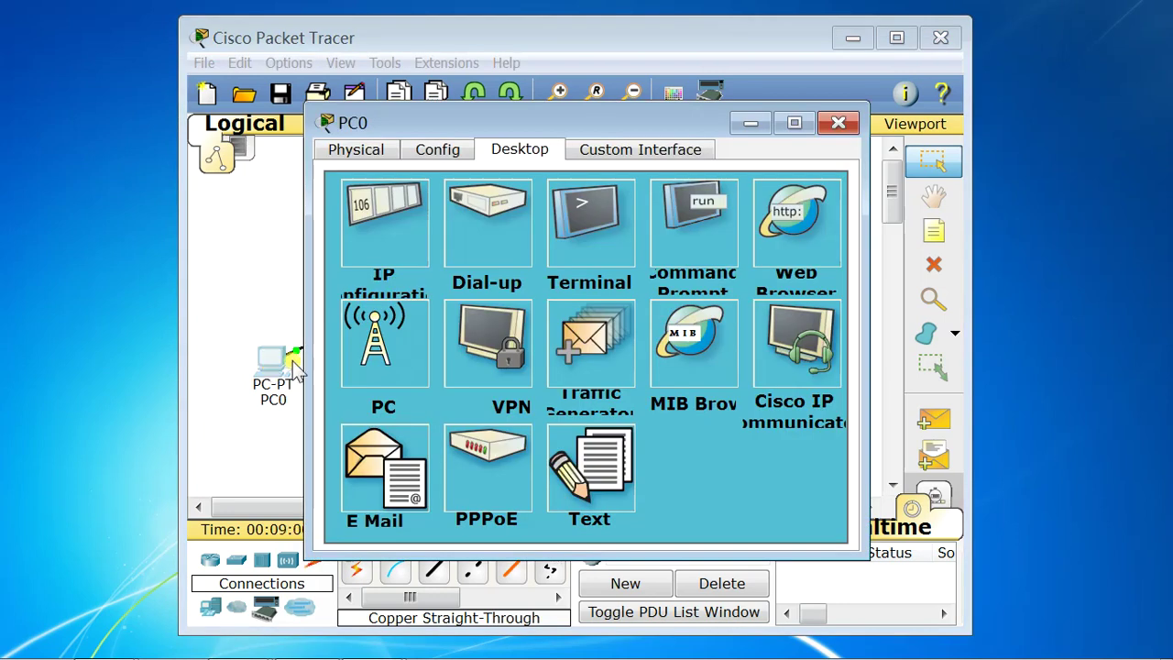
click(705, 213)
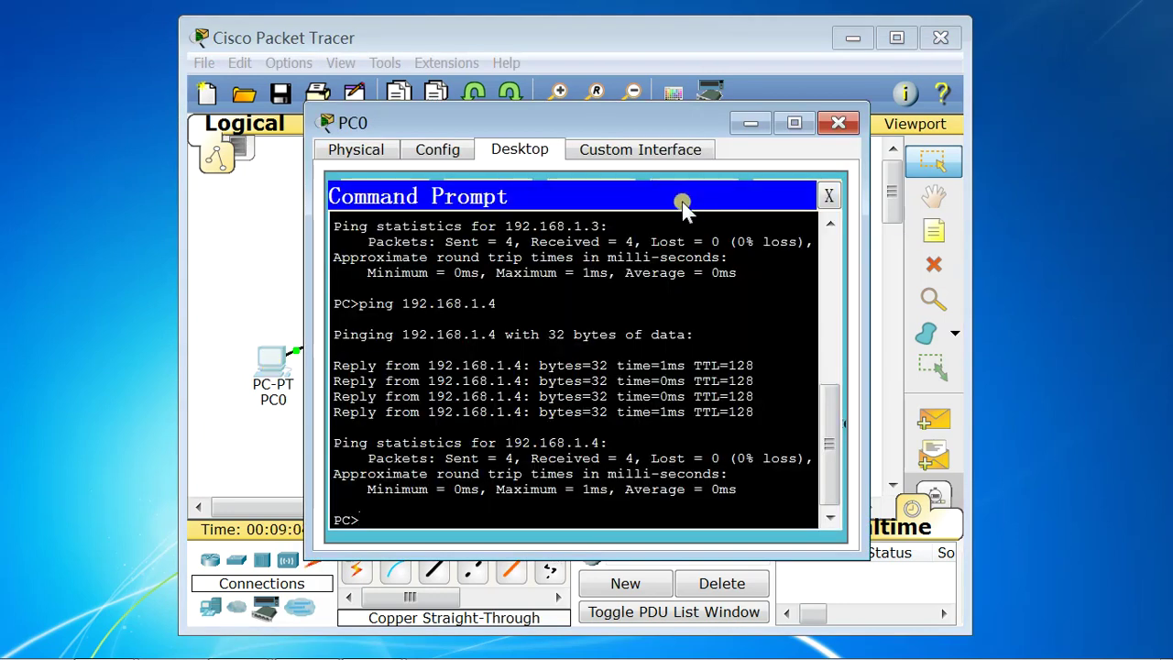
text(cls)
key(Return)
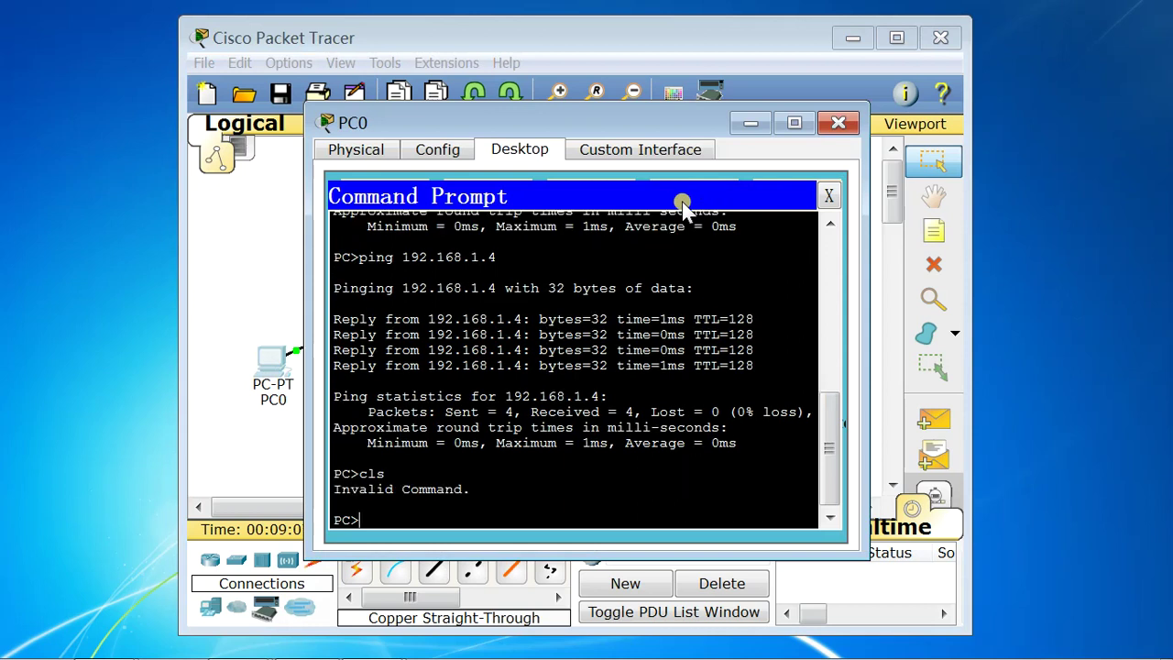
key(Return)
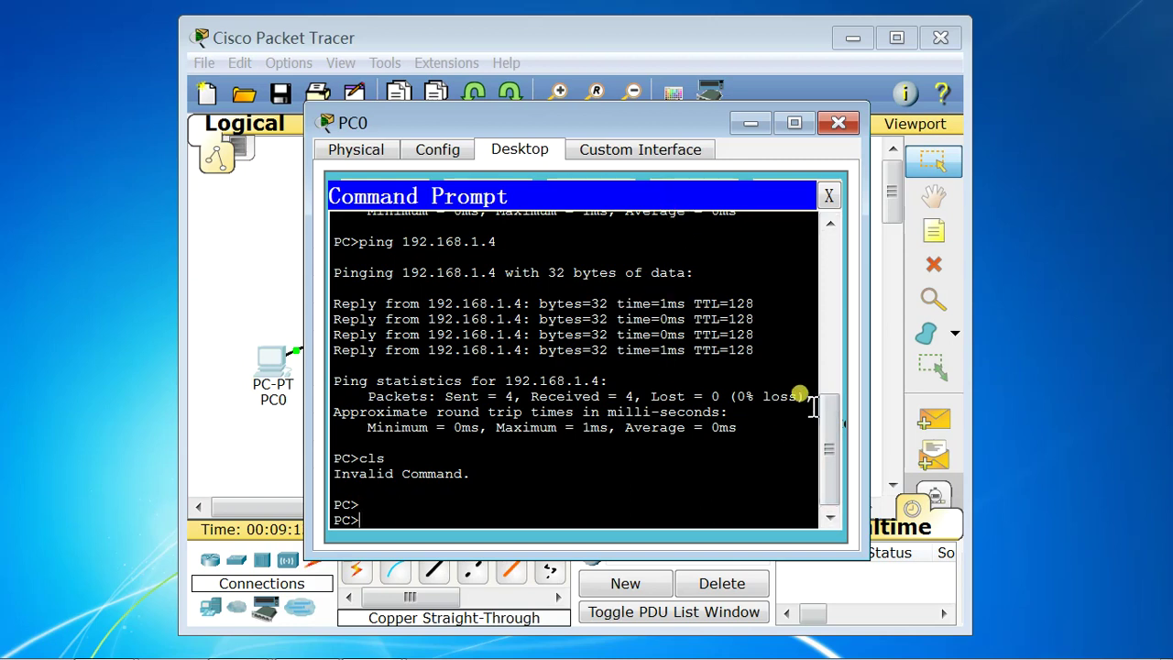
key(Return)
key(Return)
key(Return)
key(Return)
key(Return)
key(Return)
key(Return)
key(Return)
key(Return)
key(Return)
key(Return)
key(Return)
key(Return)
key(Return)
key(Return)
key(Return)
key(Return)
key(Return)
key(Return)
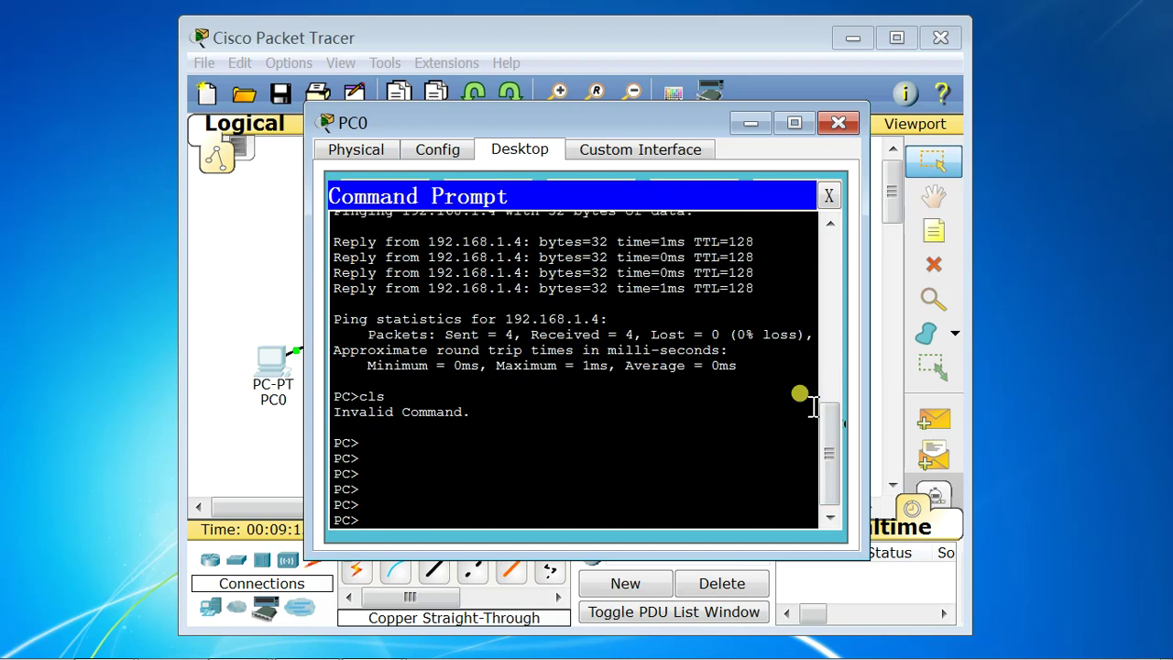
- Ping 192.168.1.2 from PC0 to test connectivity within the same VLAN
text(ping)
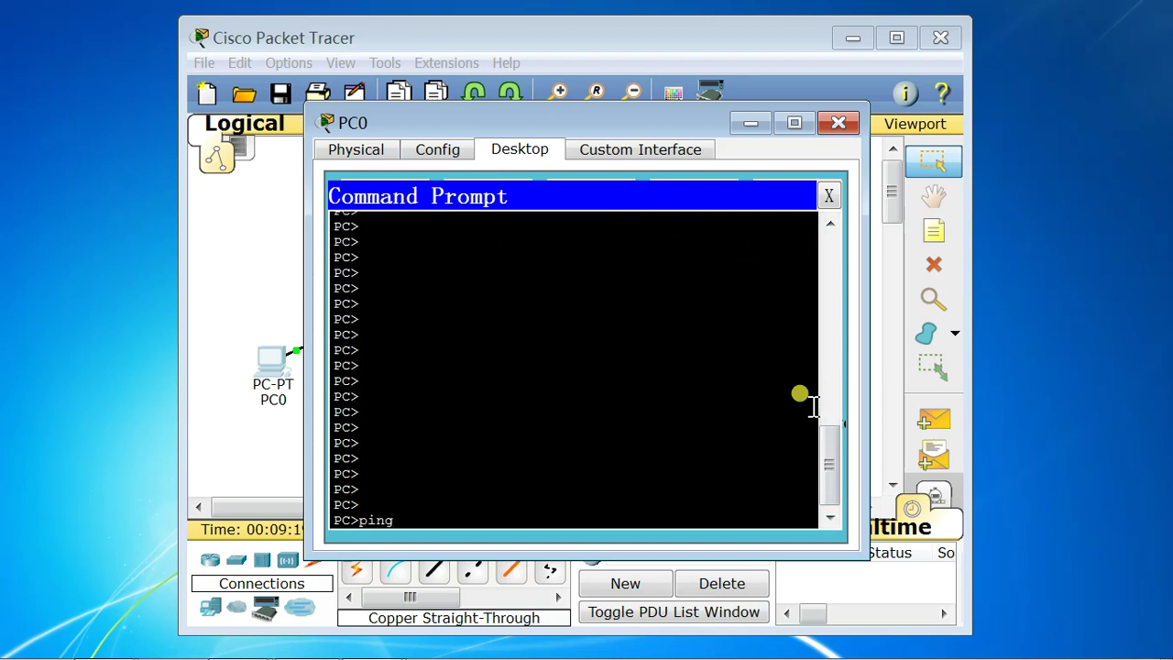
text( 192.168.12)
key(BackSpace)
text(.2)
key(Return)
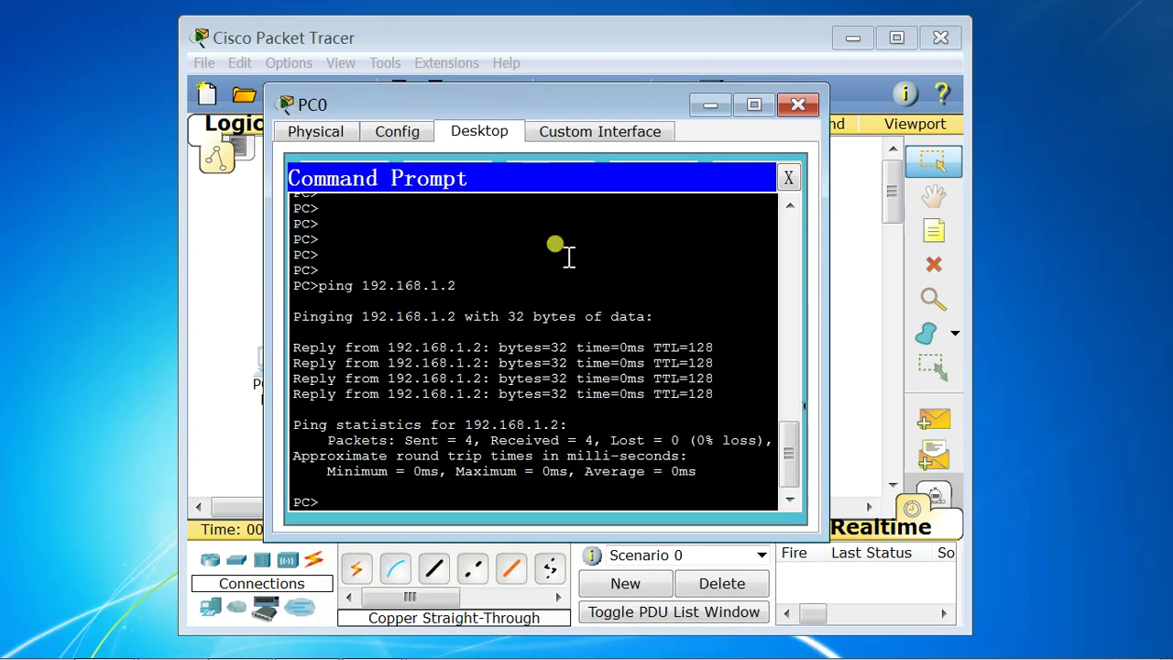
- Ping 192.168.1.3 from PC0 to test connectivity across the VLANs, review the output, and close PC0's window
key(Up)
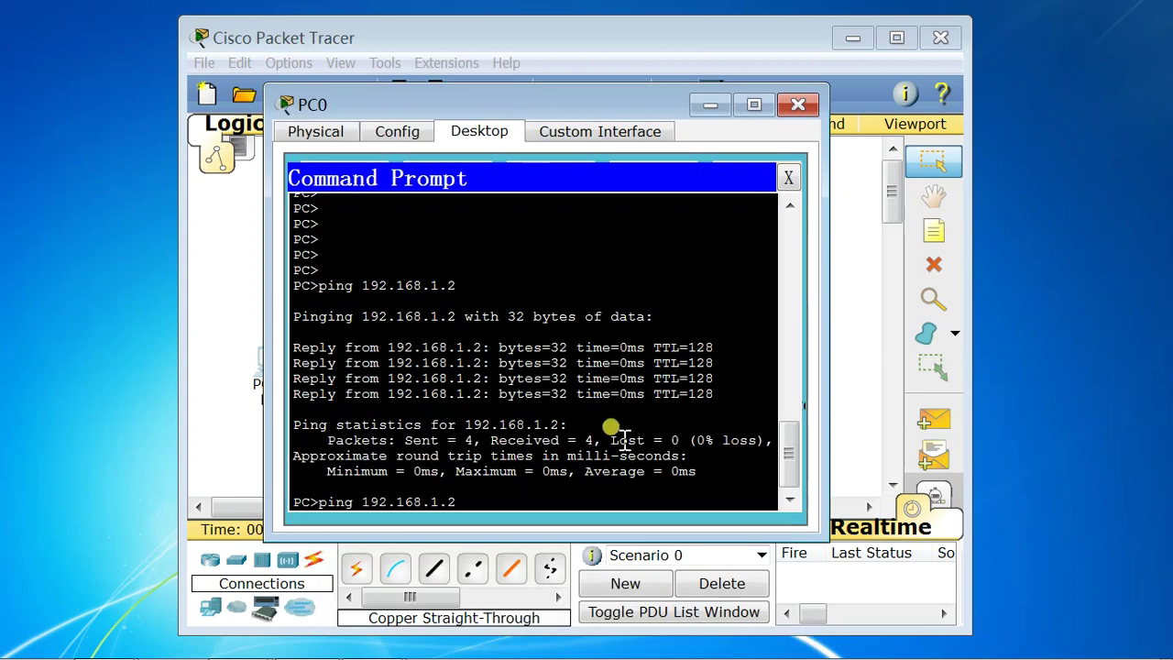
key(BackSpace)
text(3)
key(Return)
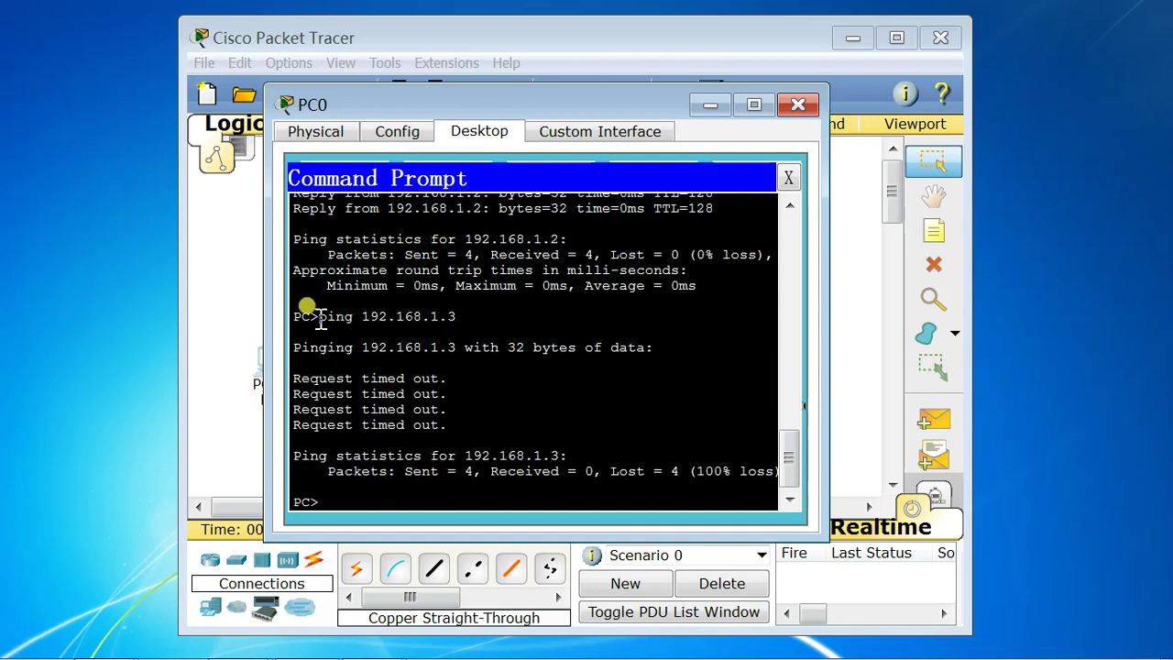
drag(319, 317, 457, 318)
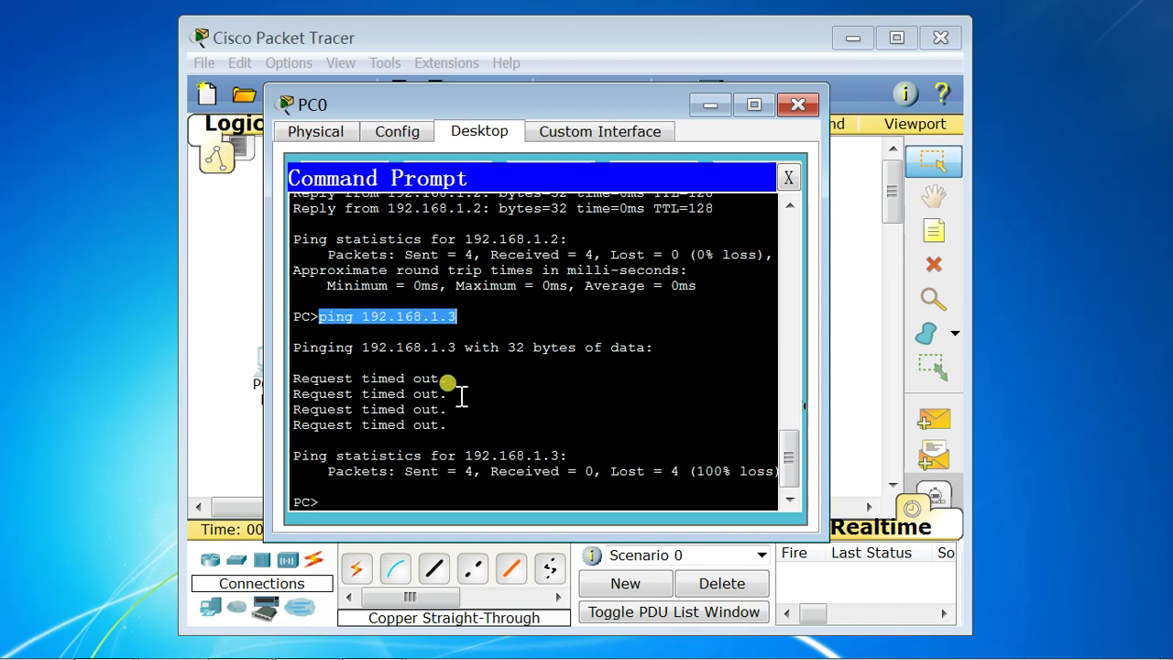
click(461, 394)
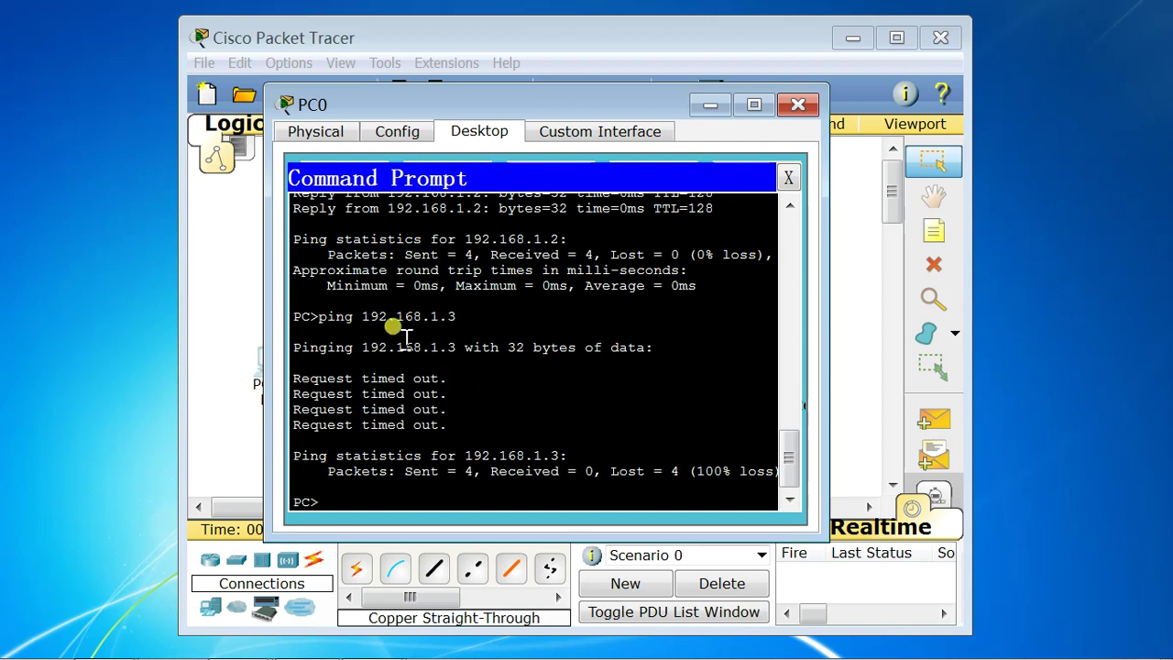
drag(363, 316, 440, 316)
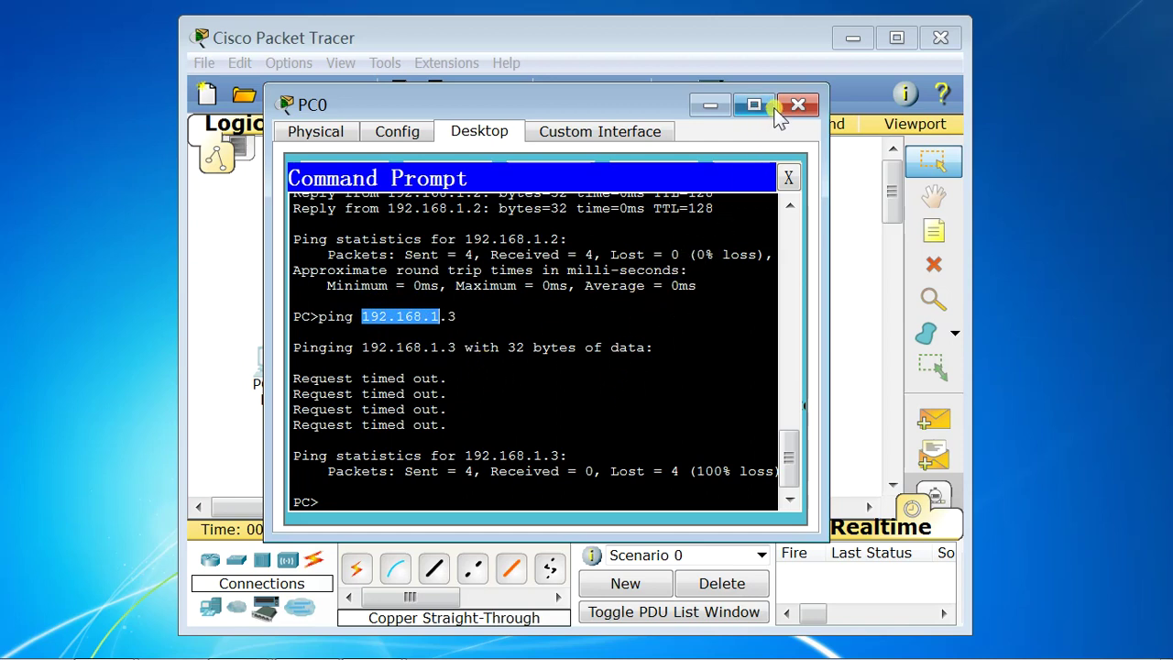
click(798, 105)
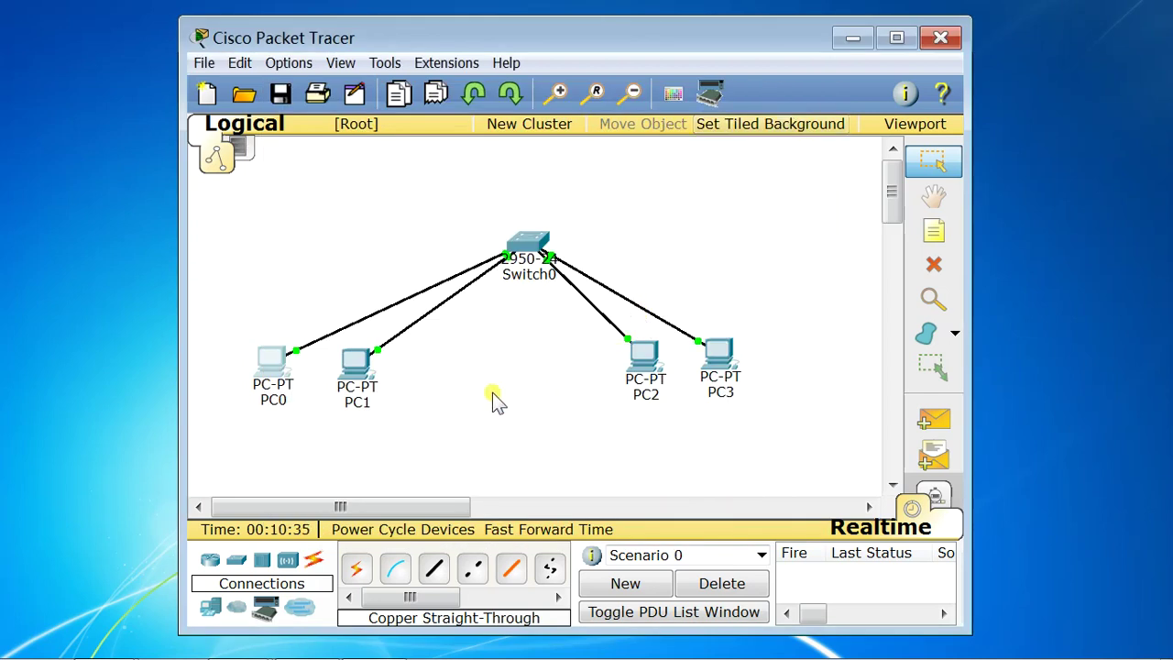
- Review the finished topology and Switch0's configuration with its equivalent IOS commands, and close the switch window
mouse_move(273, 363)
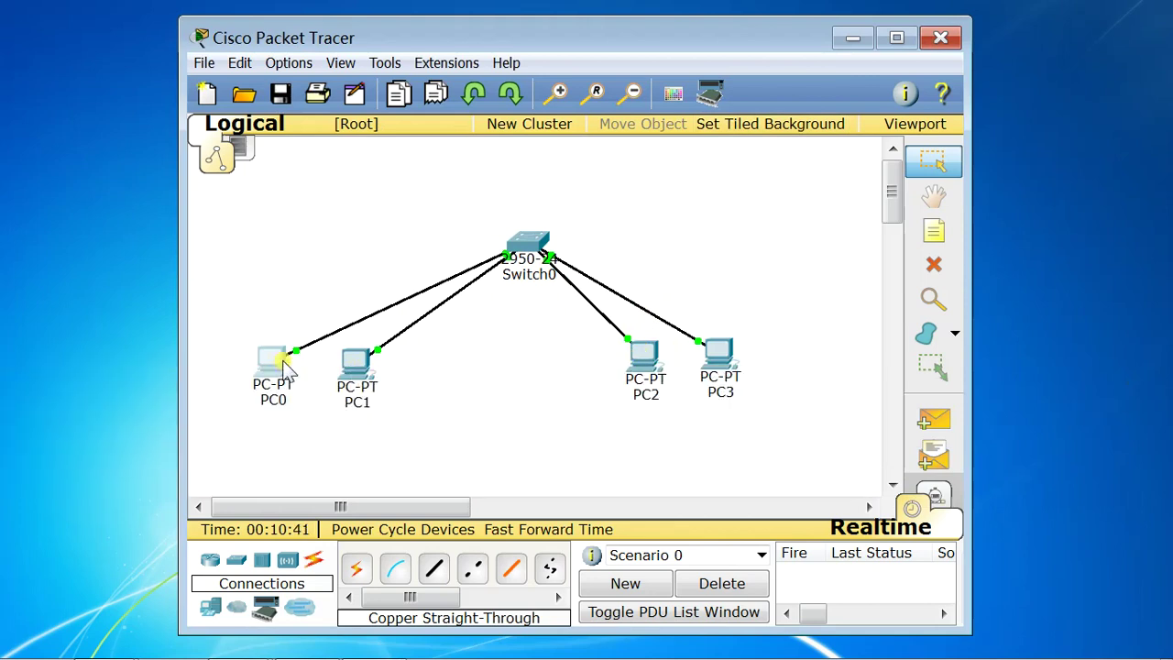
mouse_move(736, 356)
mouse_move(539, 248)
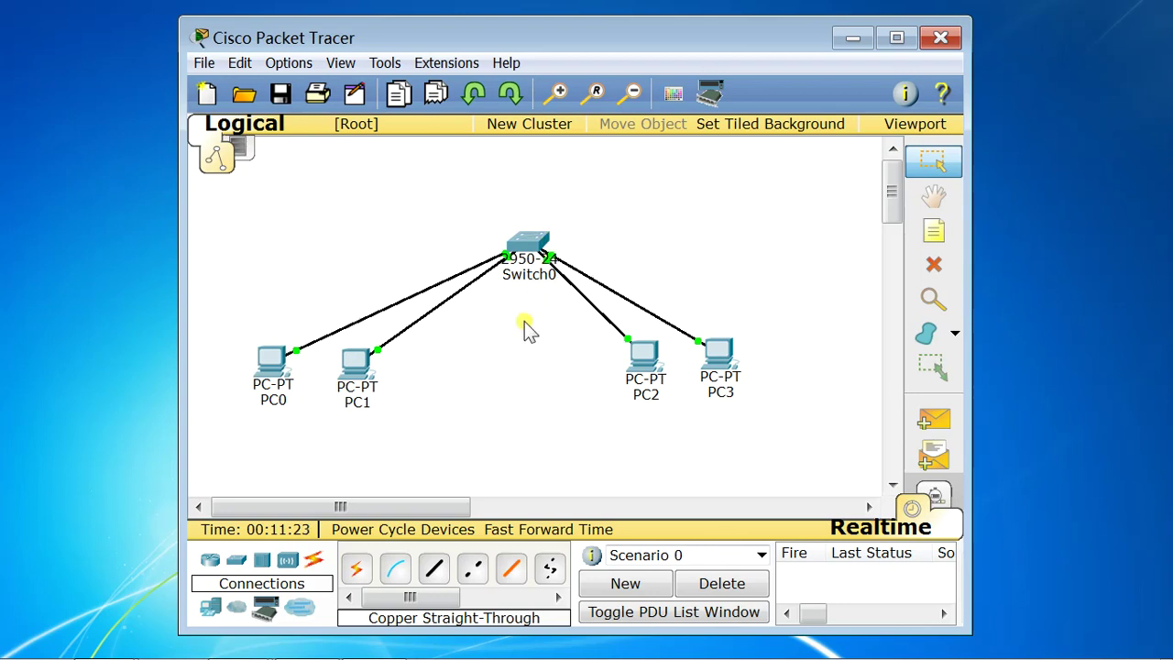
click(525, 257)
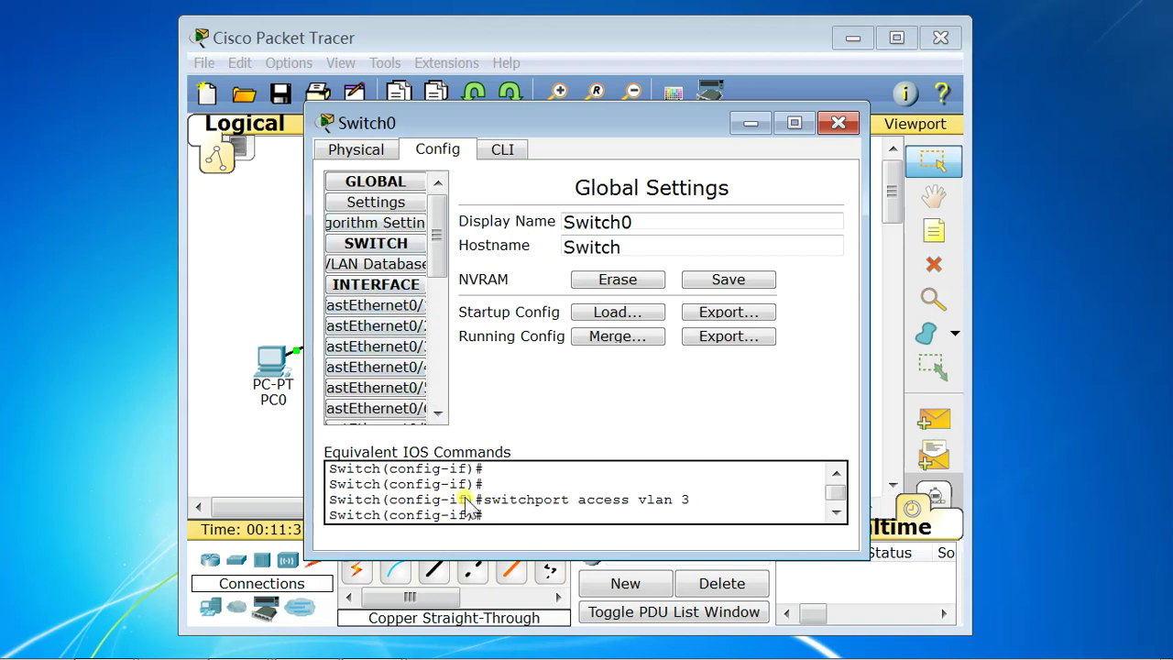
click(838, 122)
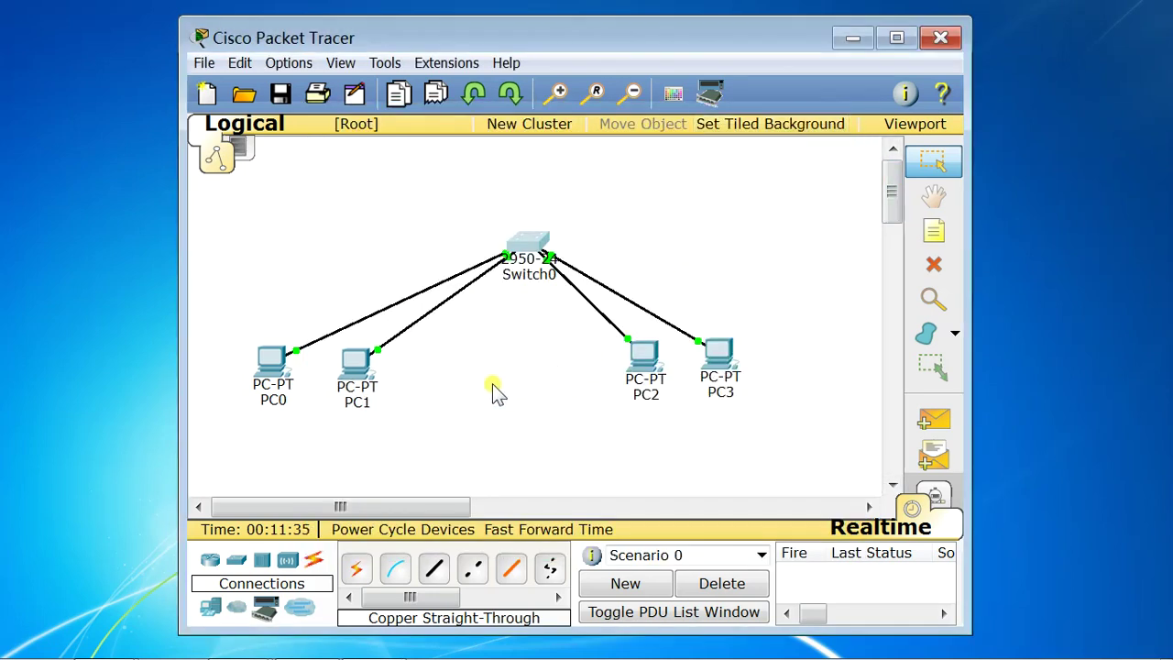